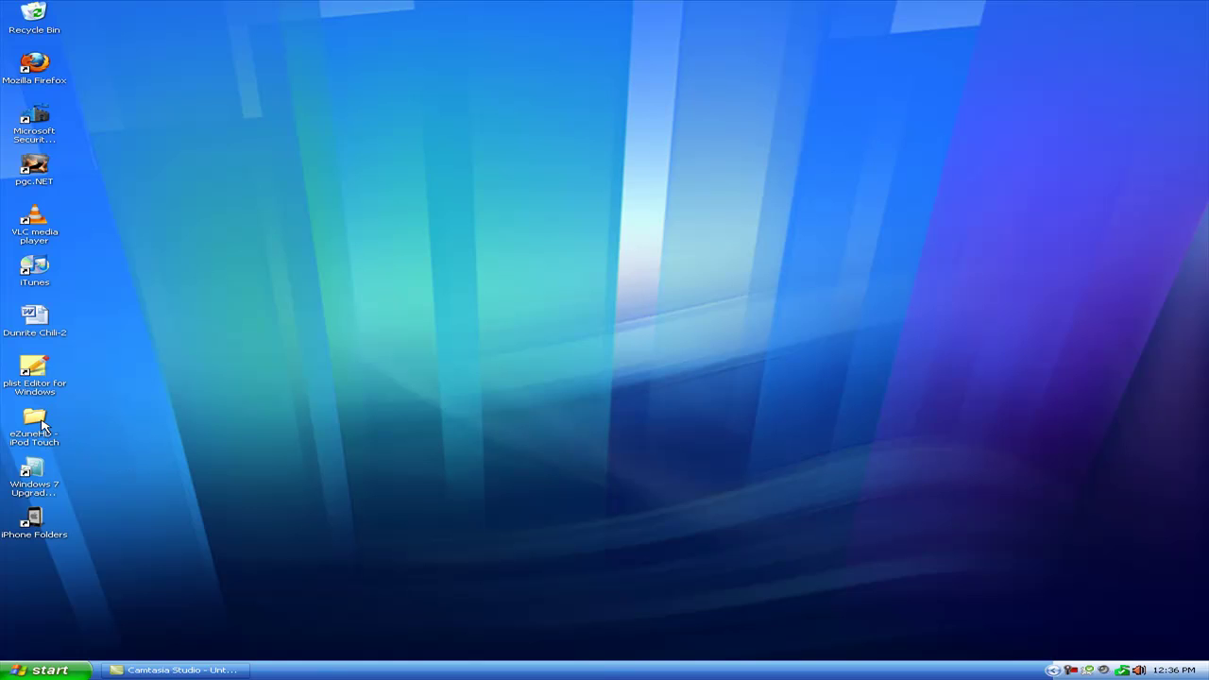
Step: Open and dismiss the Start menu twice, and drag an item across the desktop
click(59, 669)
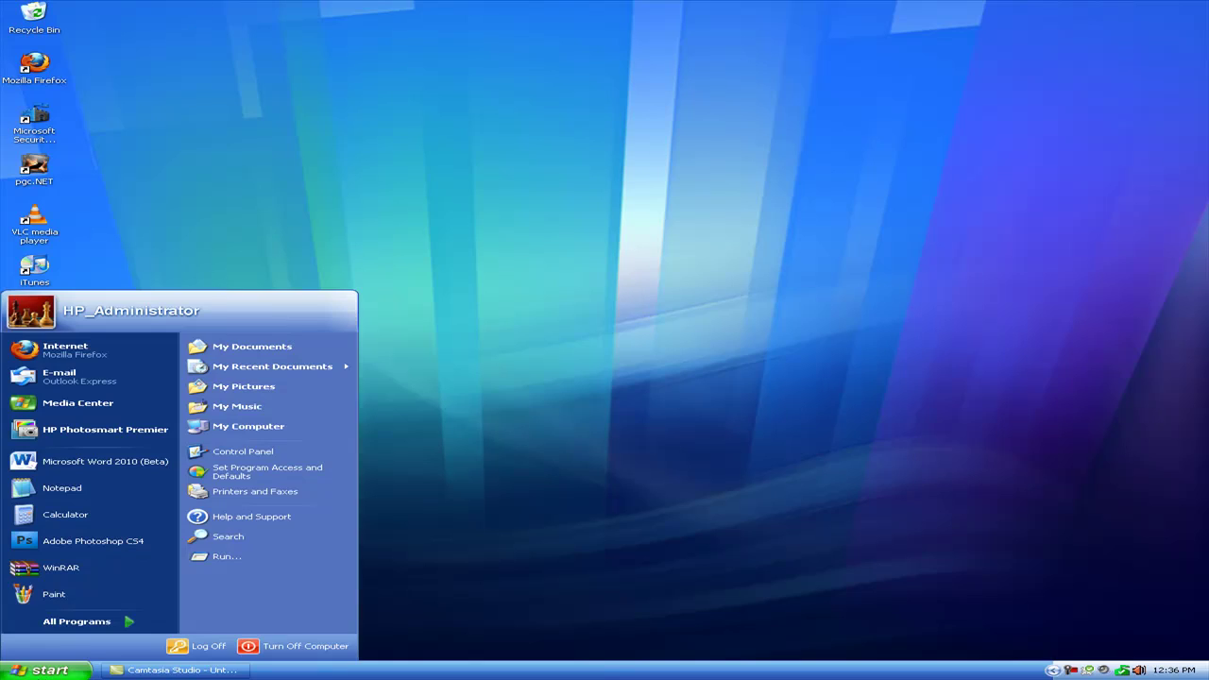
click(725, 557)
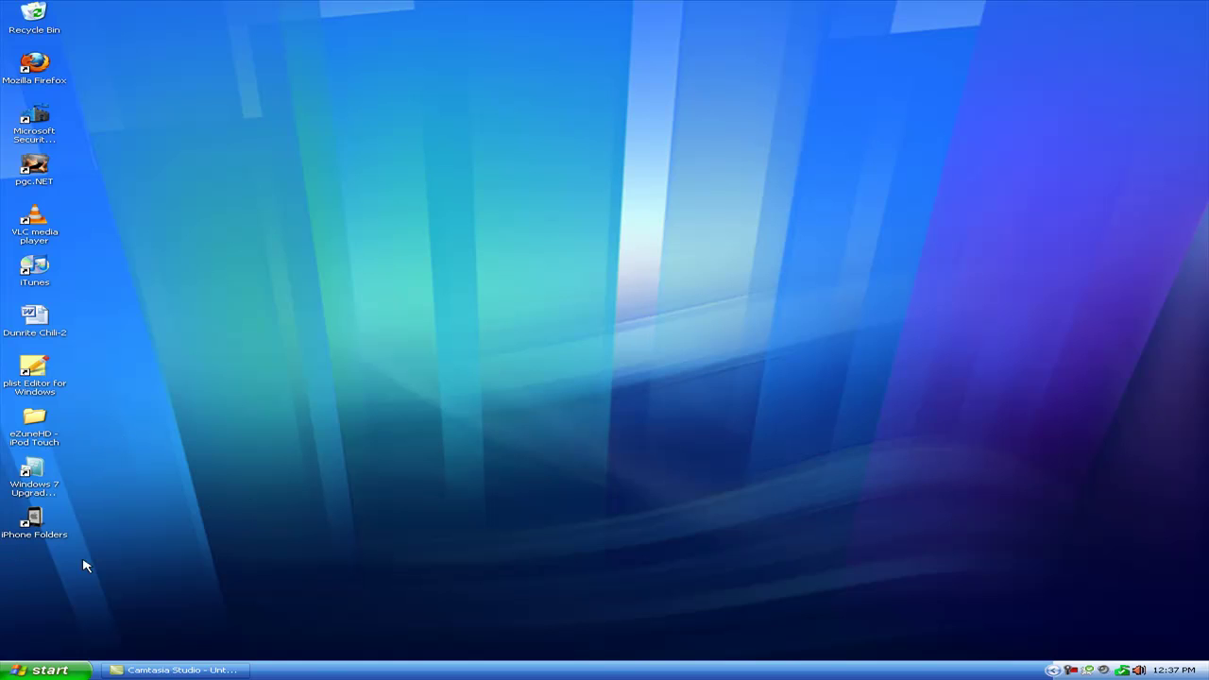
drag(73, 568, 265, 522)
click(80, 669)
click(2, 480)
Step: Open eZuneHD - iPod Touch > THEME > Icon template > font folder
double_click(42, 424)
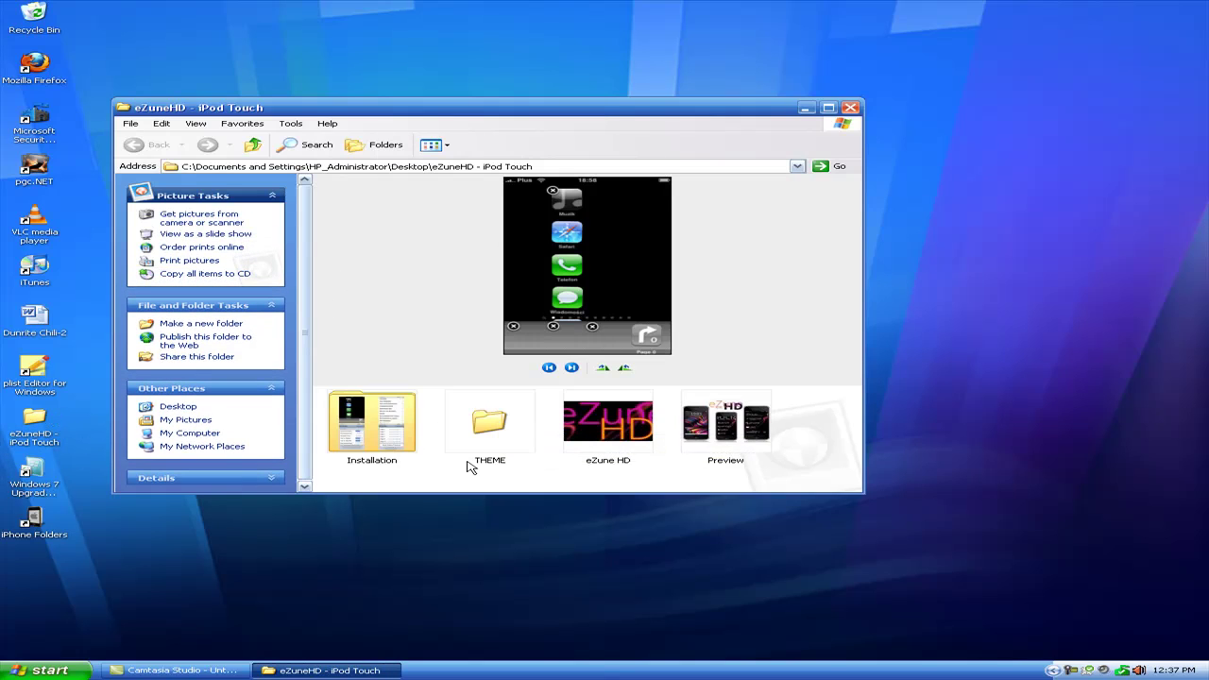
click(493, 436)
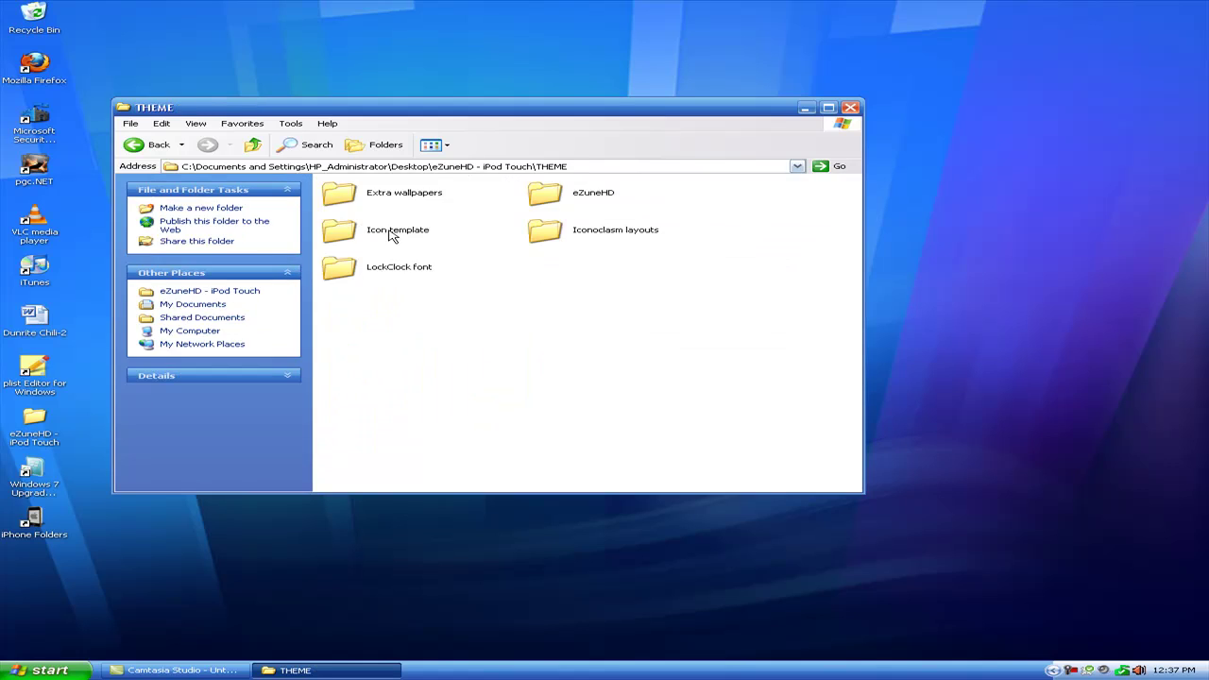
double_click(391, 237)
click(384, 430)
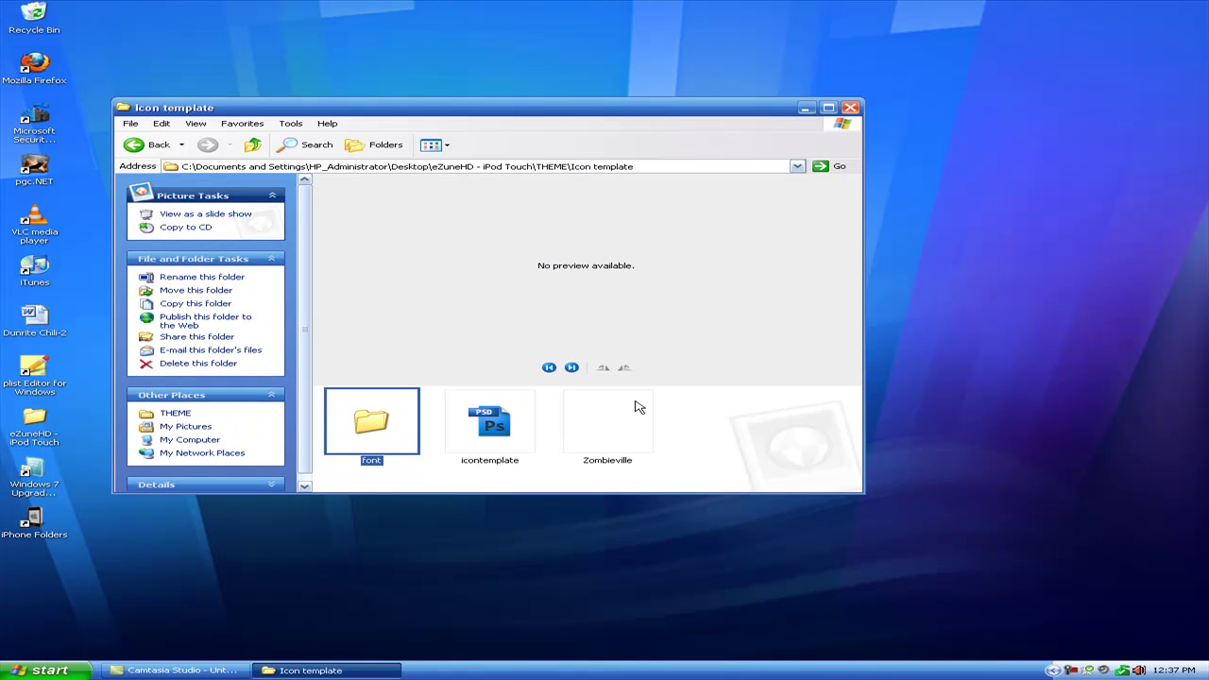
click(770, 405)
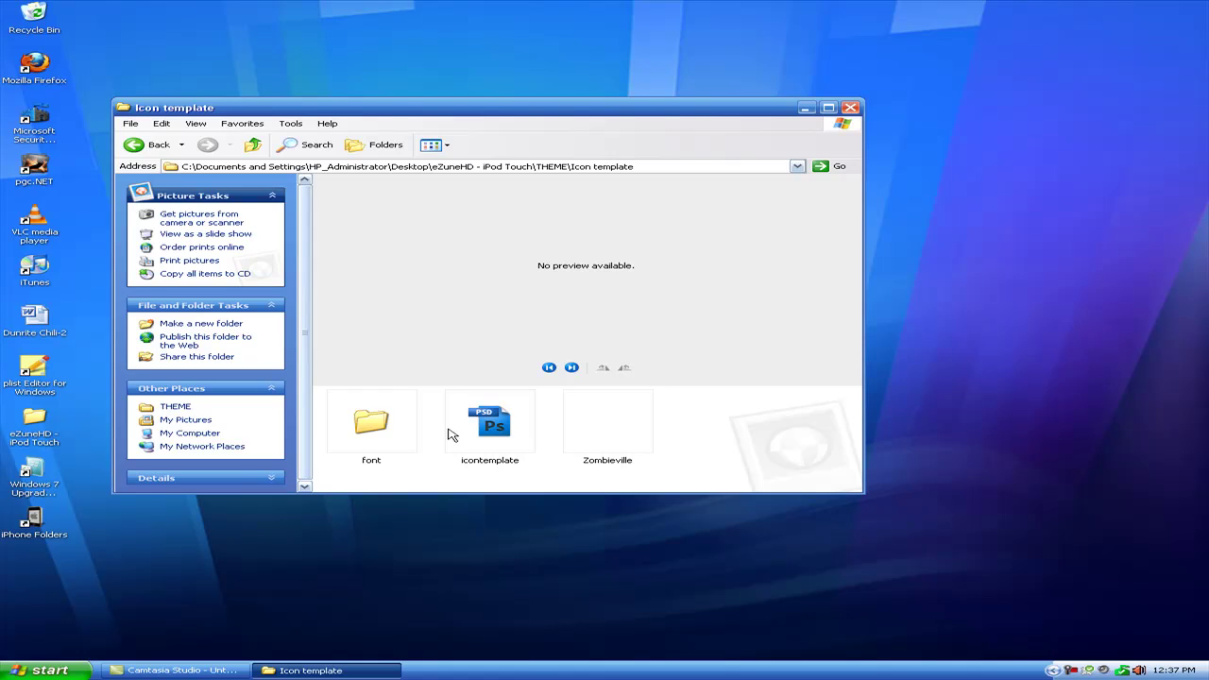
double_click(369, 418)
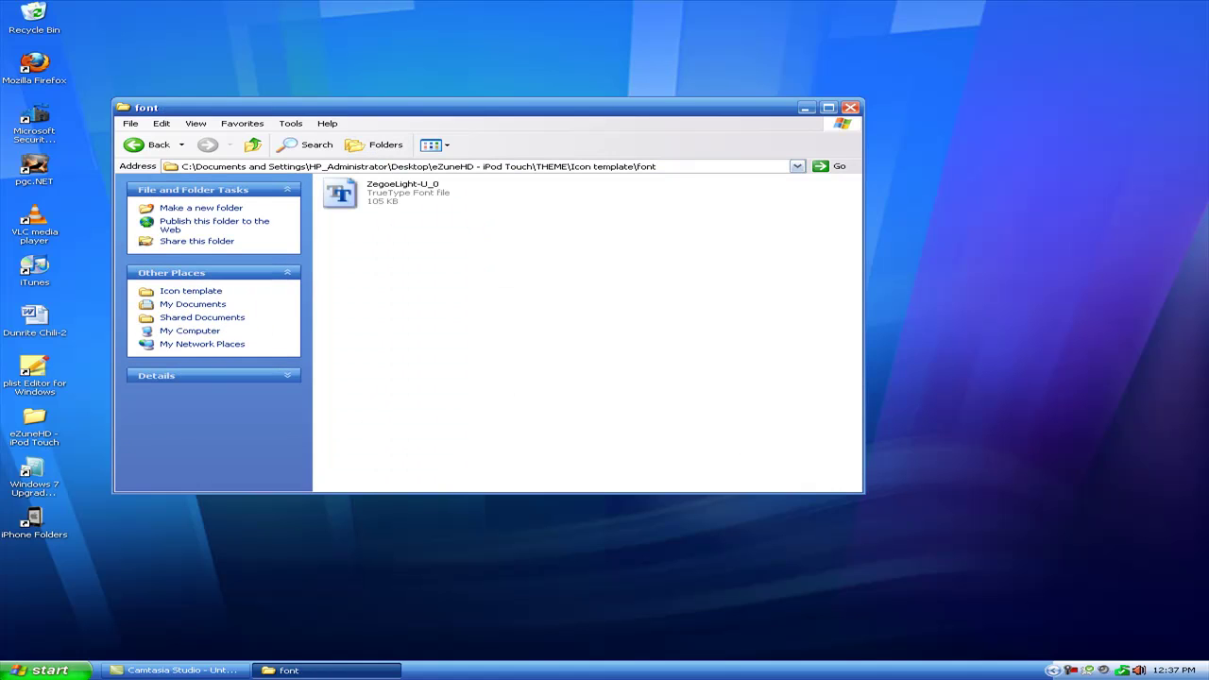
Step: Open the system Fonts folder from the Start menu, browse it, close it, and return to Icon template
click(43, 670)
click(247, 557)
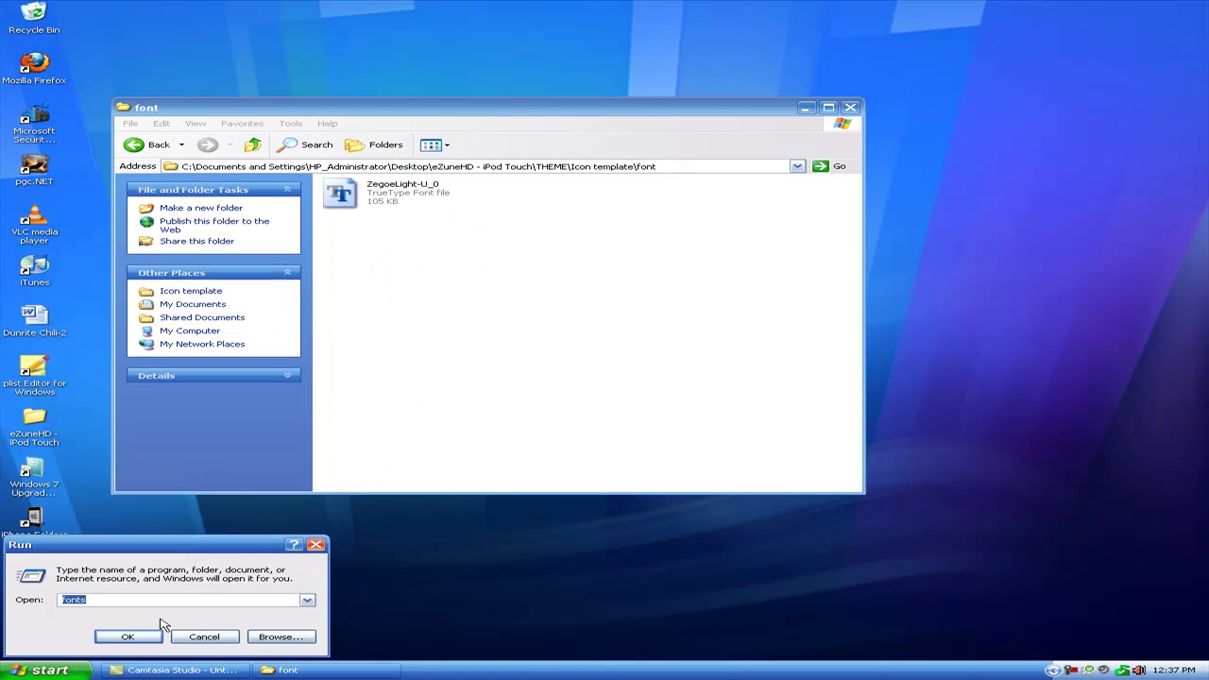
click(137, 642)
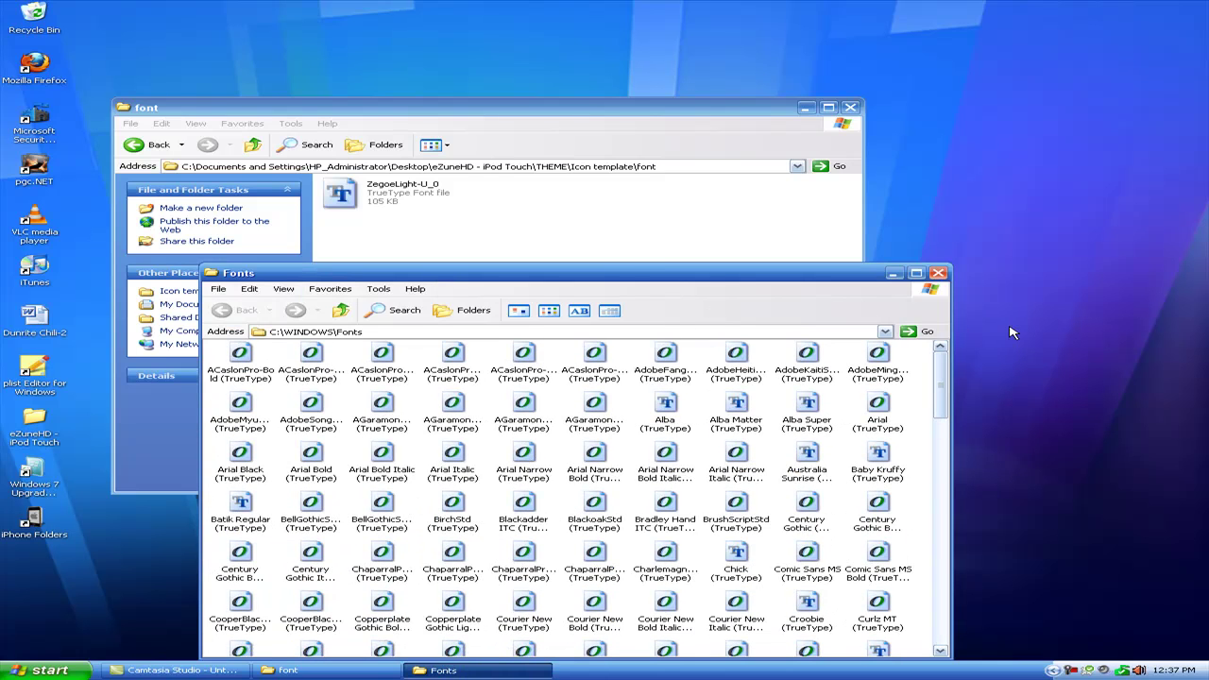
scroll(850, 465, down, 3)
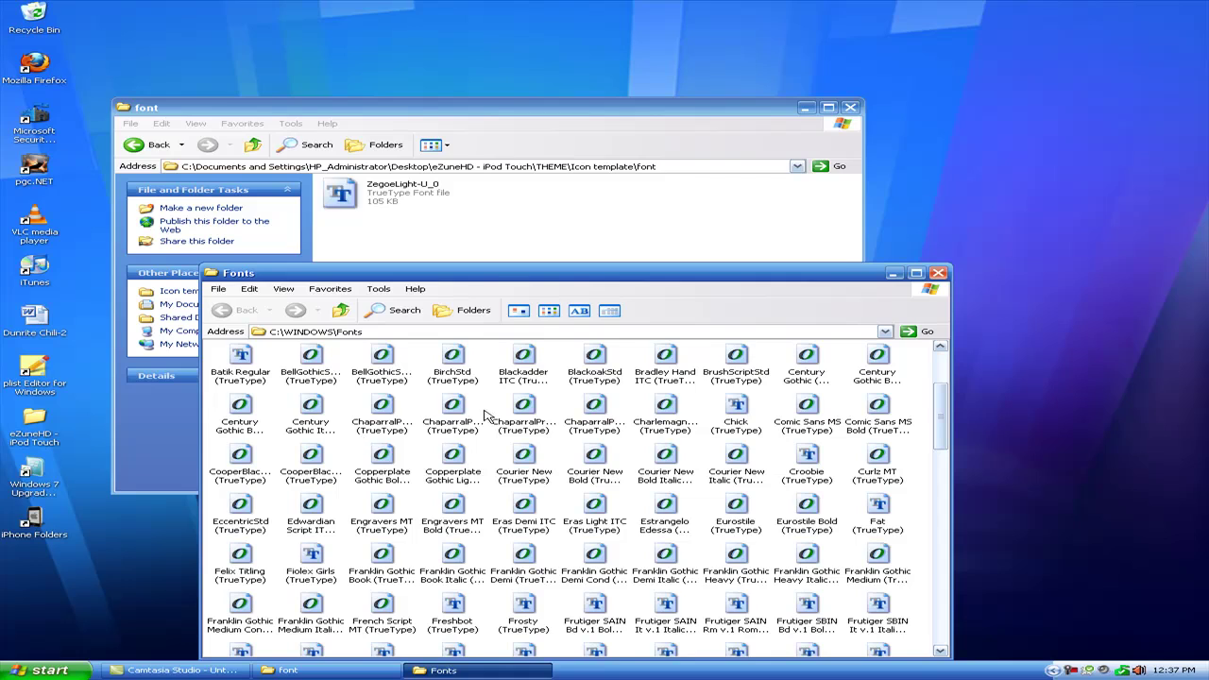
click(938, 273)
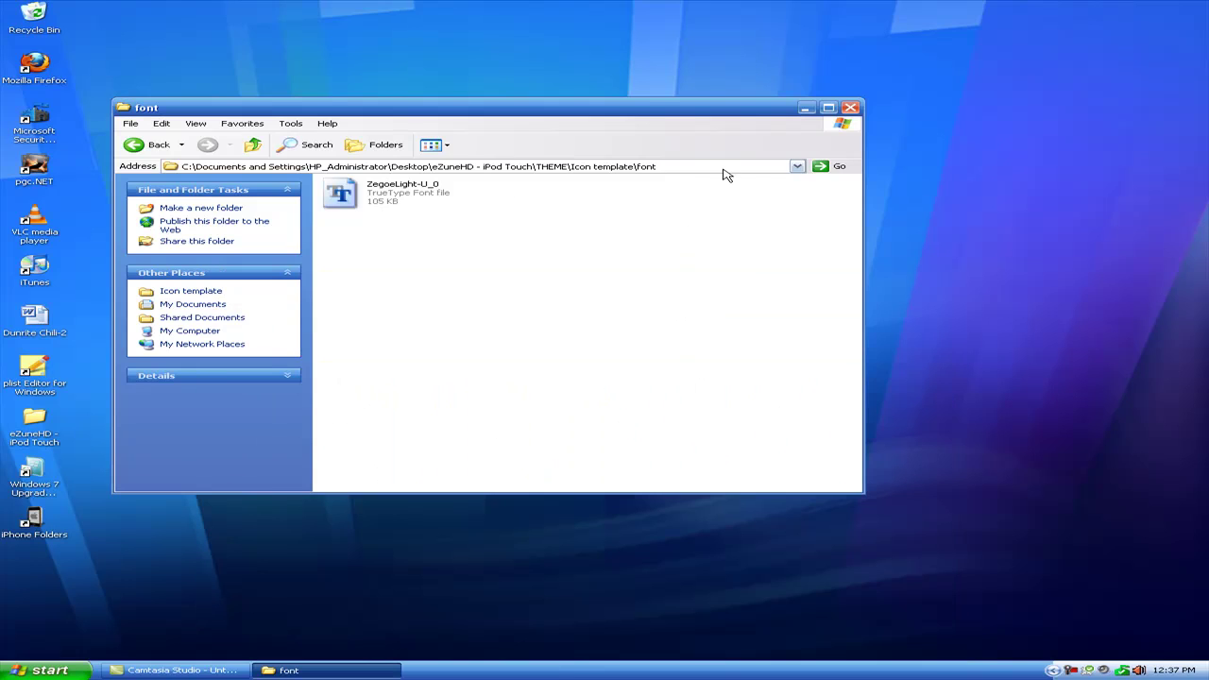
click(151, 145)
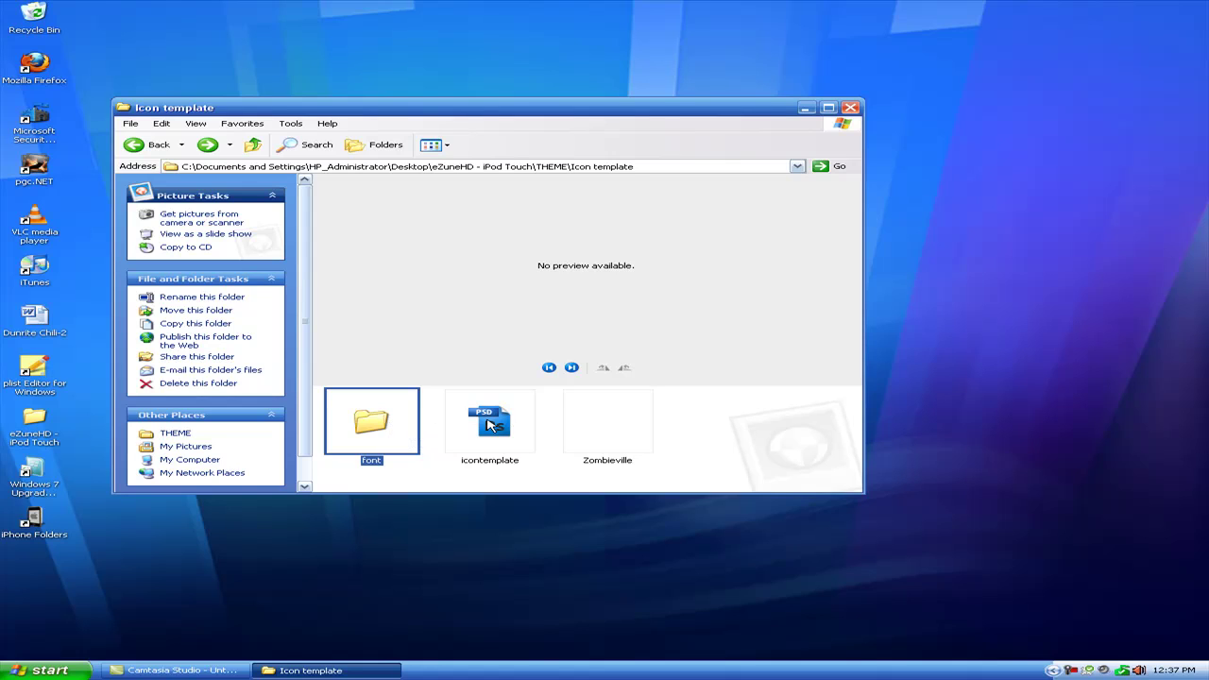
Step: Open icontemplate.psd, show Layer 1's banner, hide Layer 2 and playlists, and select the music layer
double_click(490, 422)
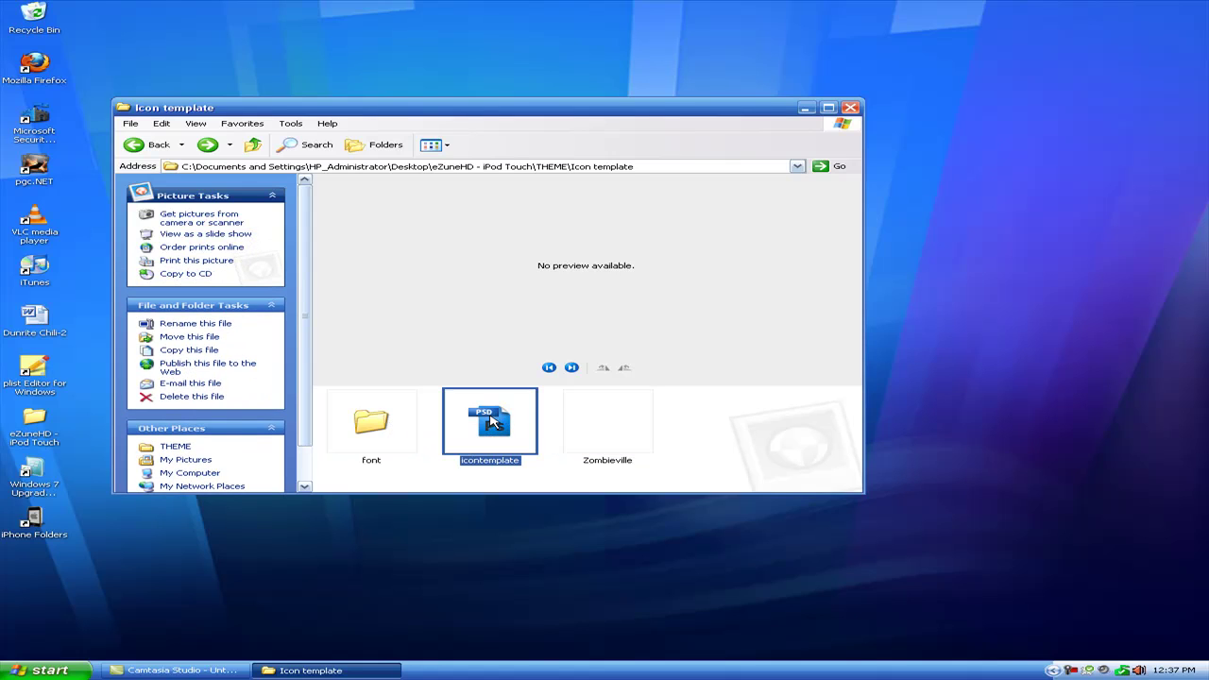
click(851, 109)
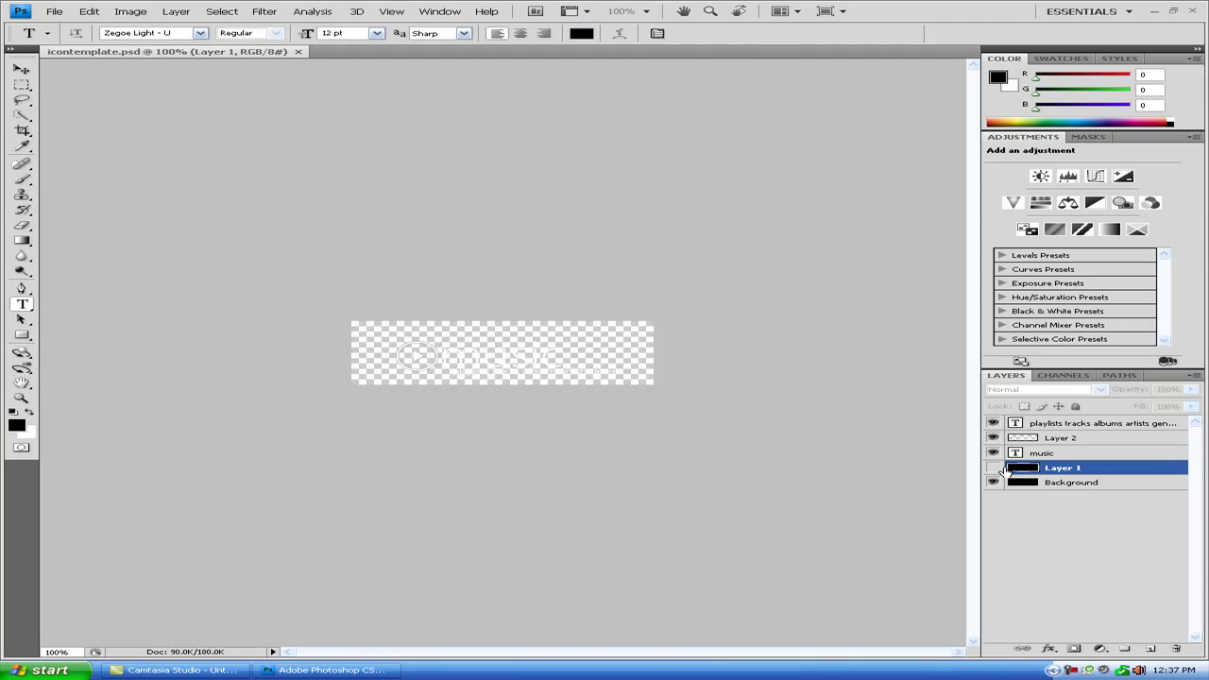
click(992, 469)
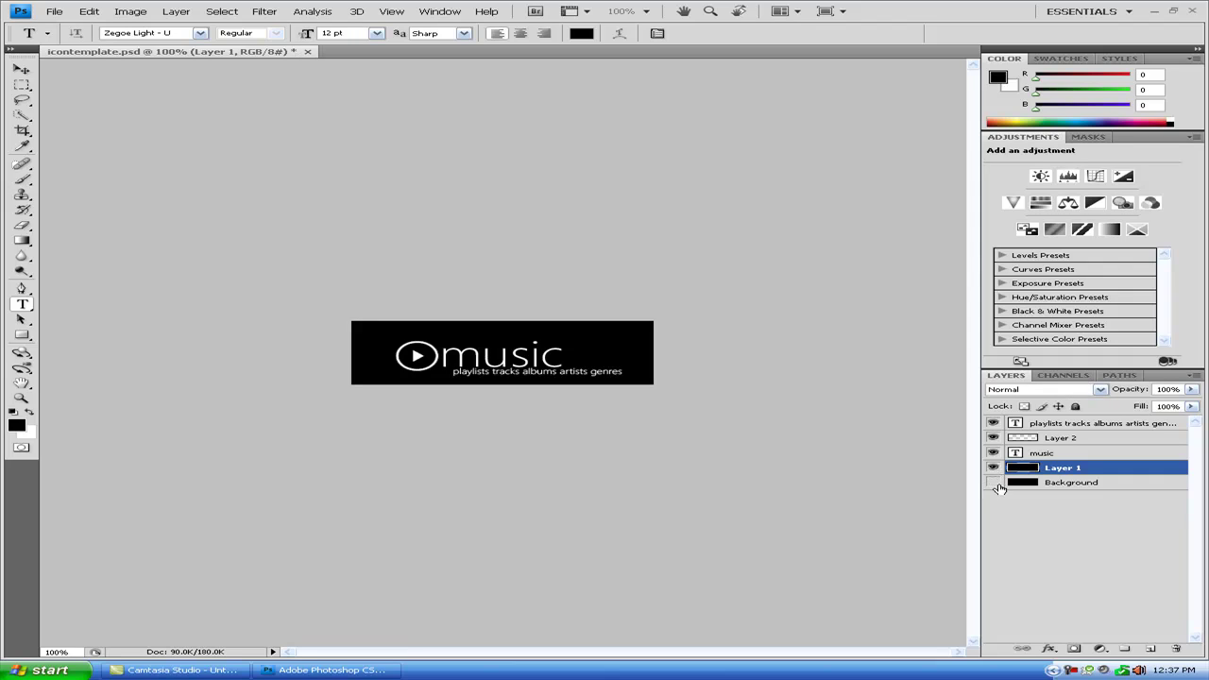
click(992, 438)
click(993, 423)
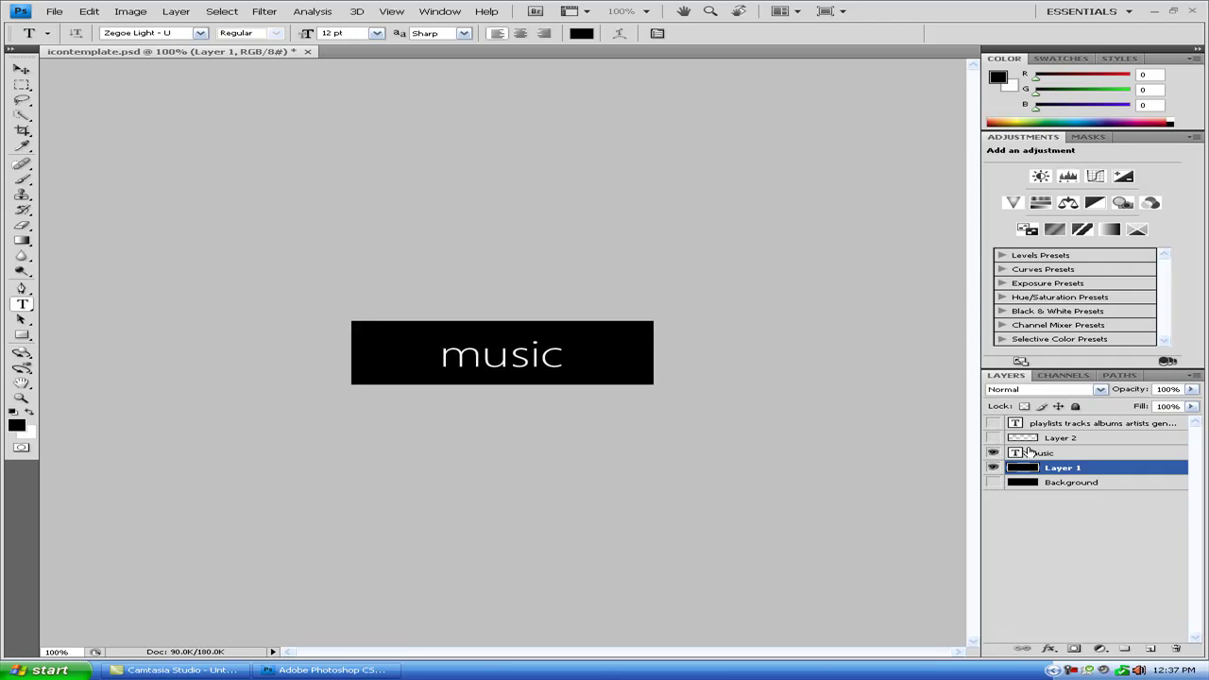
click(1044, 454)
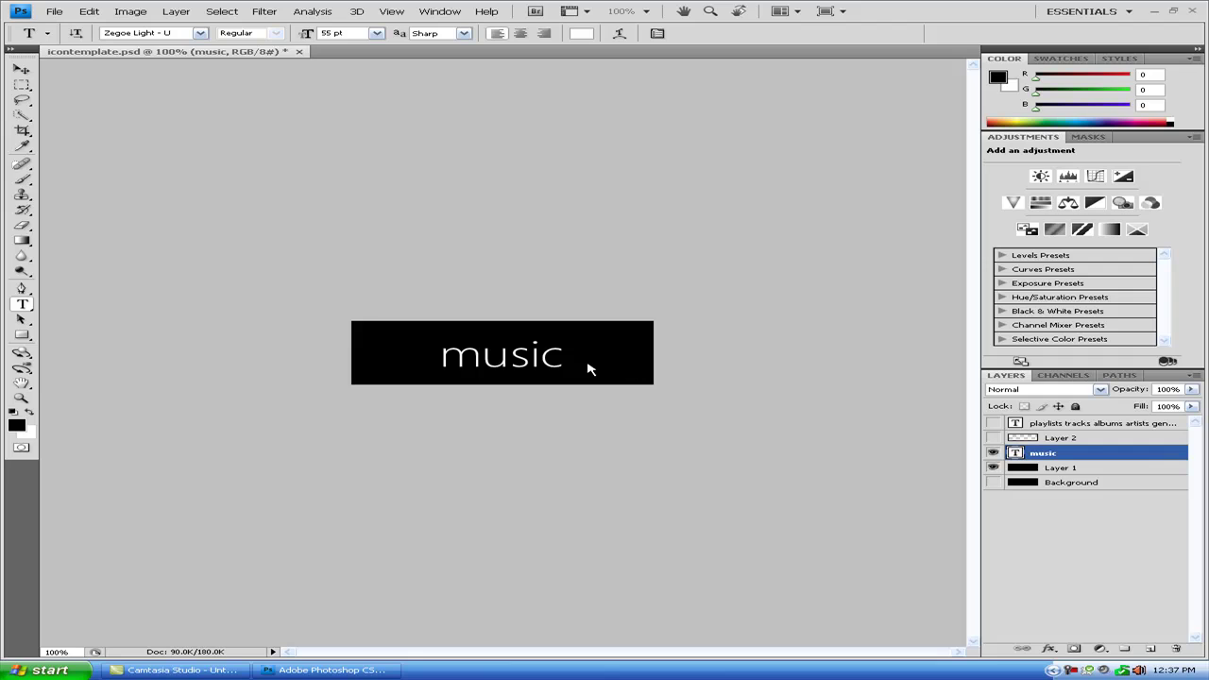
Step: Retype the music text as 'zombies' and hide Layer 1's black box
right_click(532, 365)
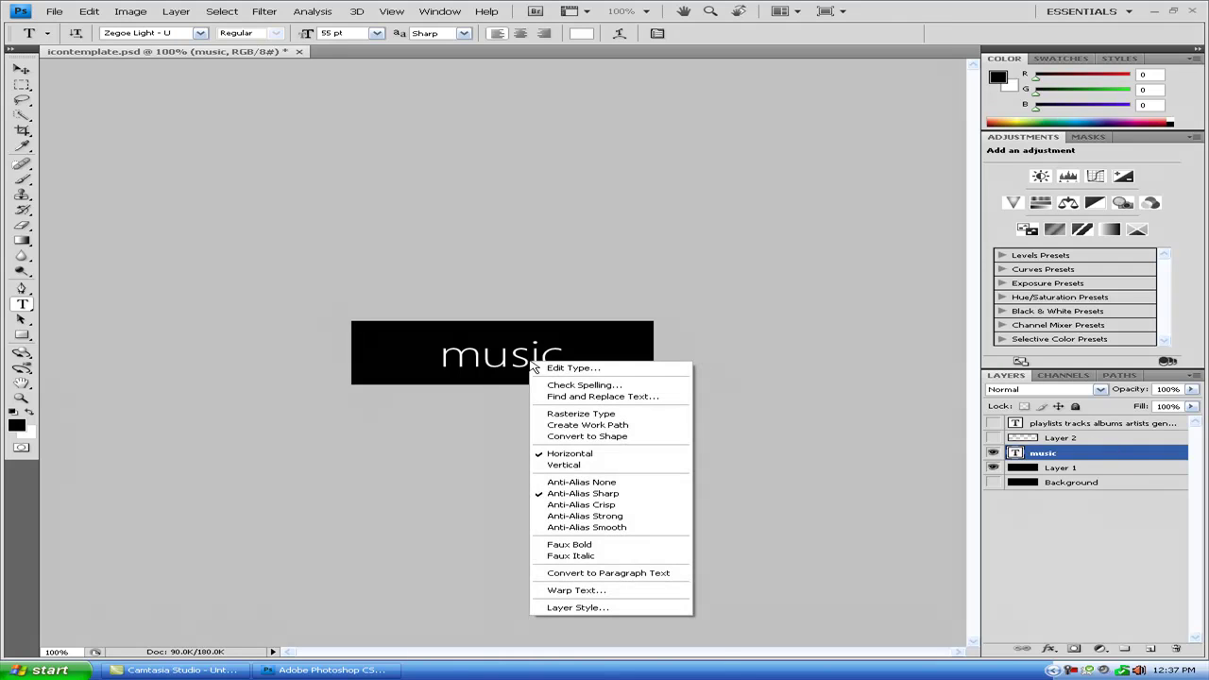
click(574, 368)
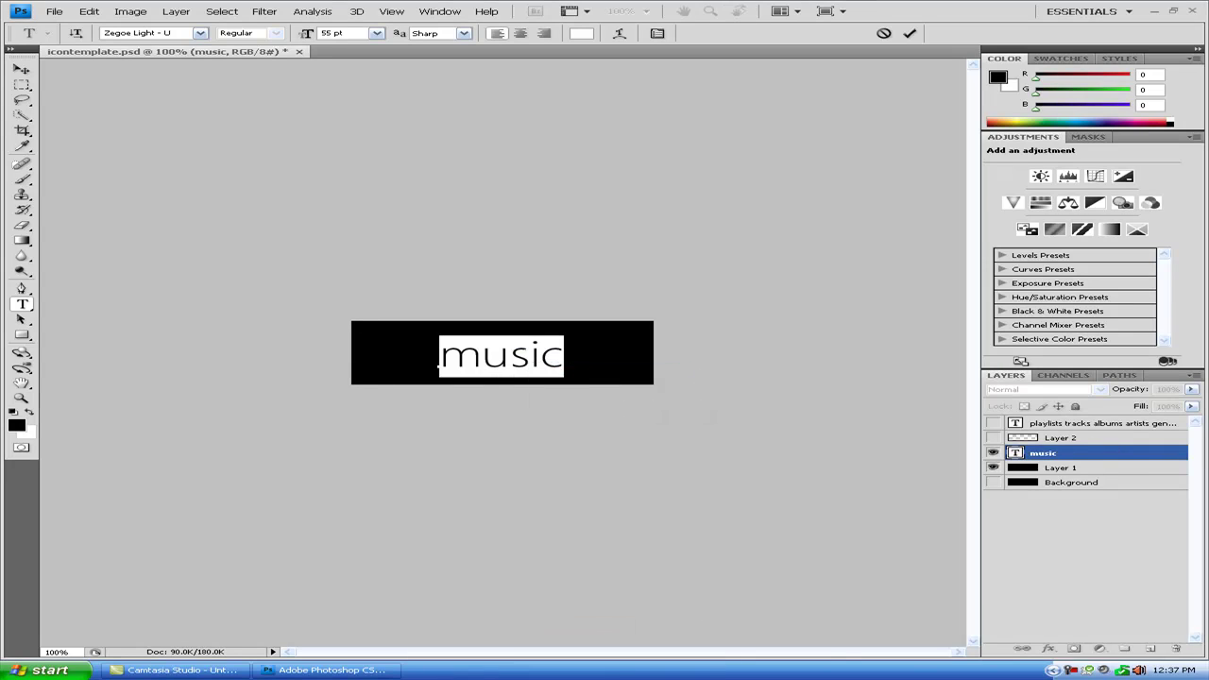
text(zomb)
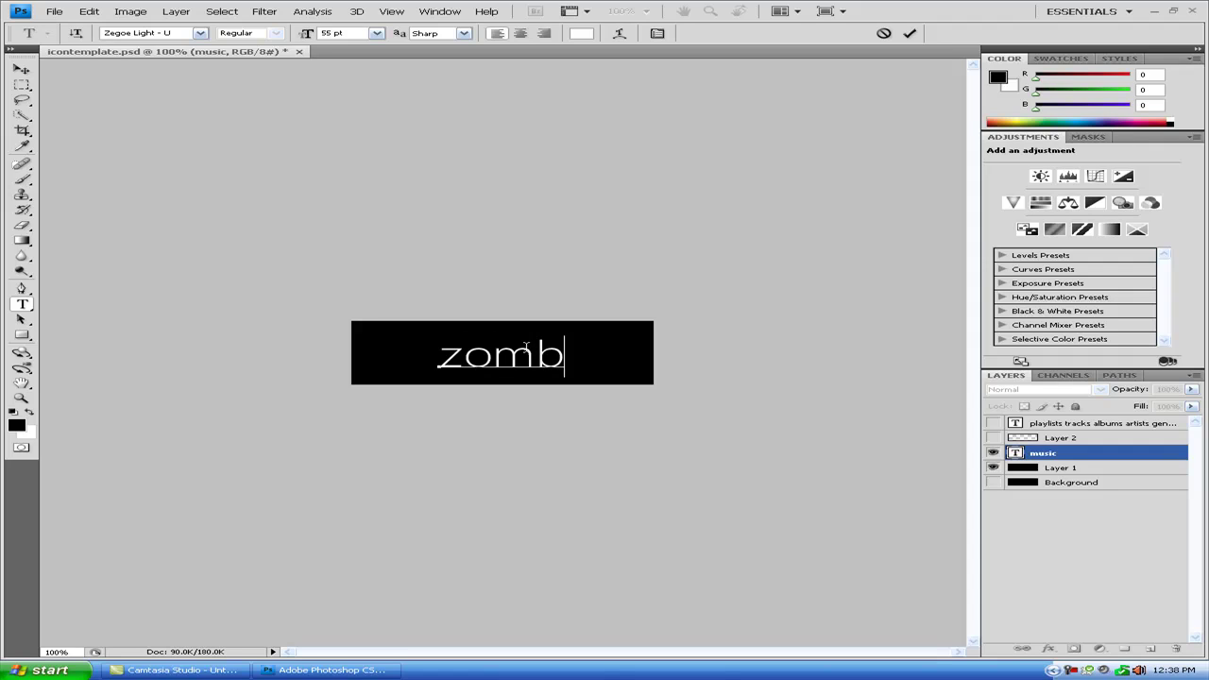
text(ies)
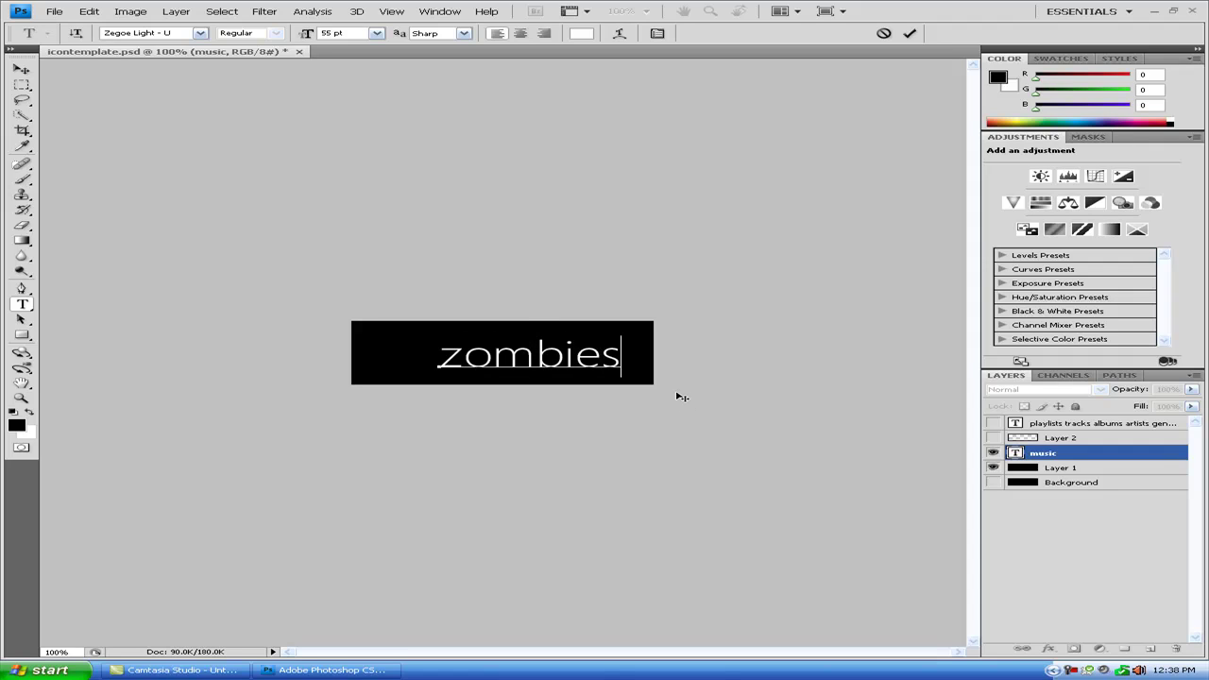
text(sssss)
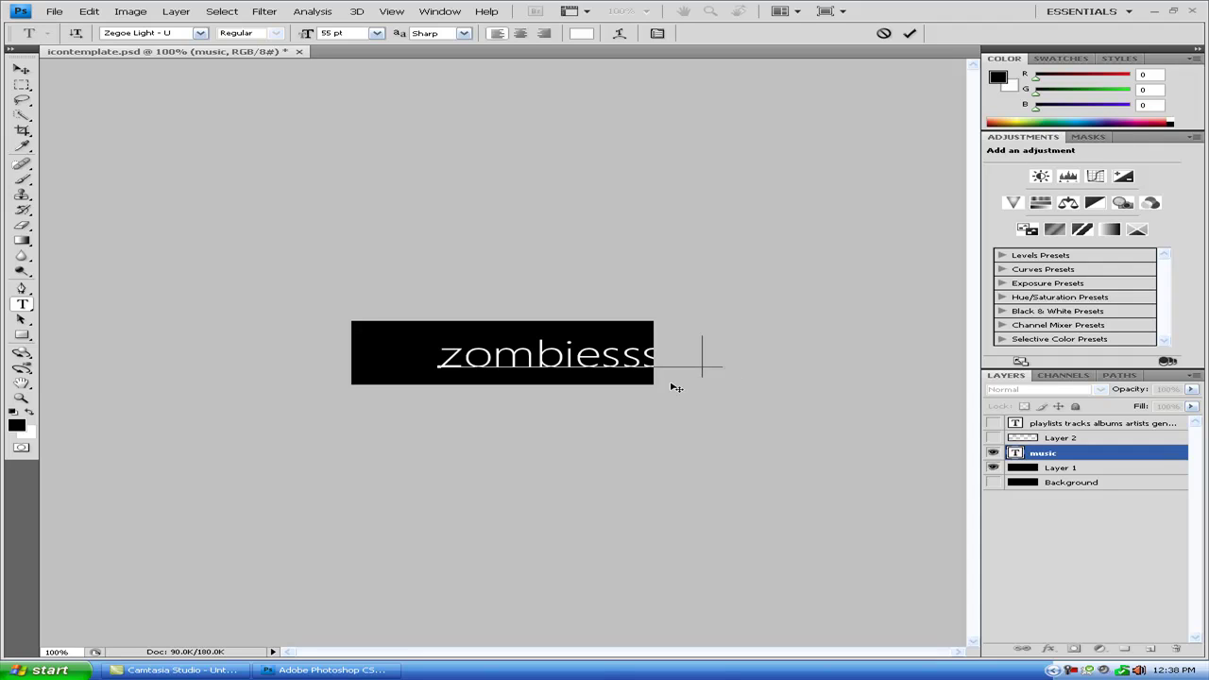
key(BackSpace)
key(BackSpace)
key(BackSpace)
key(BackSpace)
key(BackSpace)
click(991, 468)
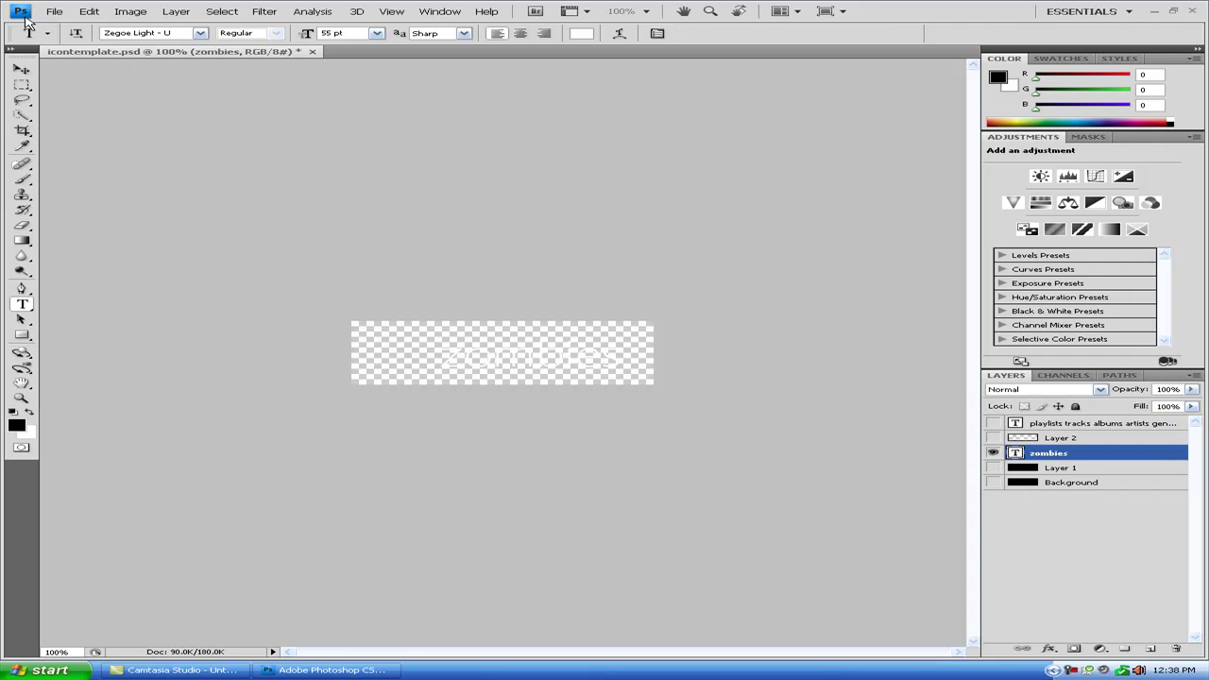
Step: Save the design as PNG named Zombieville, replacing the existing file, with no interlacing
click(54, 14)
click(104, 174)
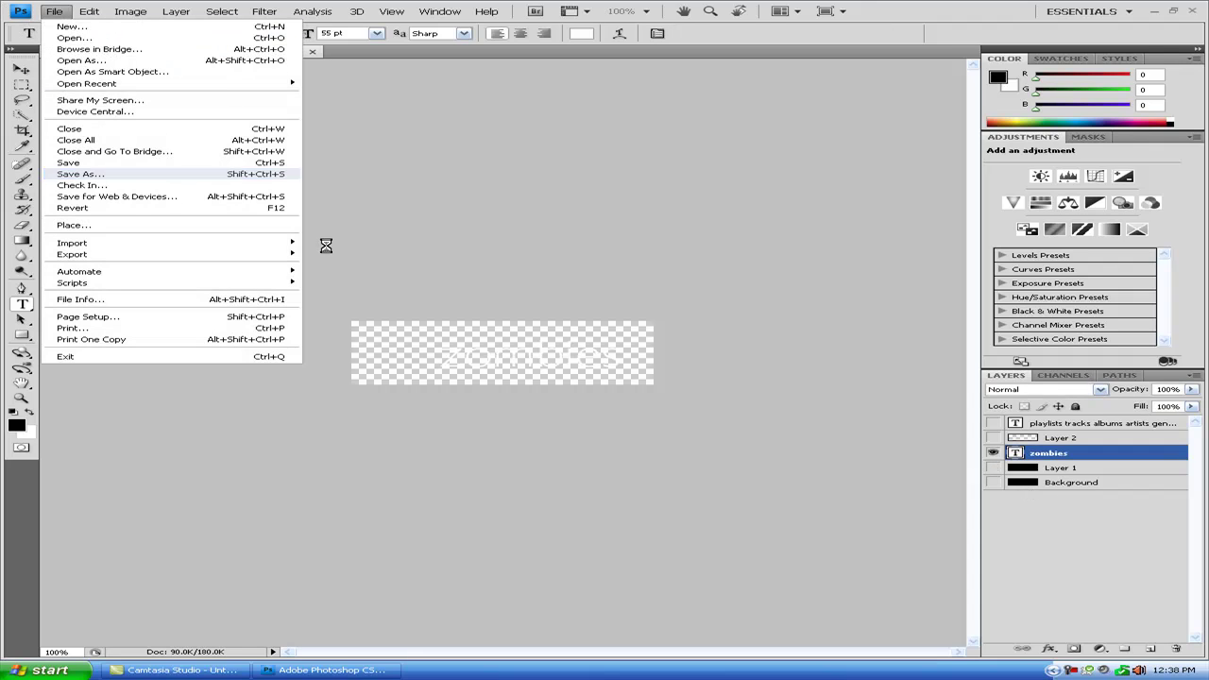
click(716, 345)
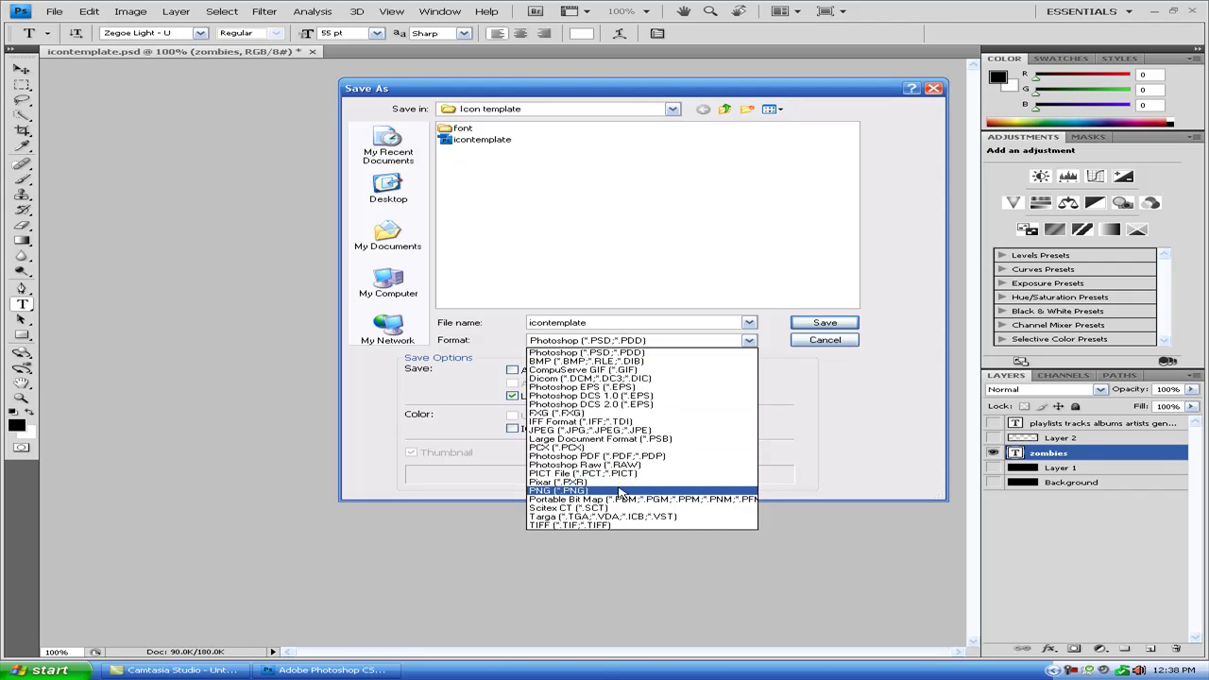
click(605, 493)
click(609, 341)
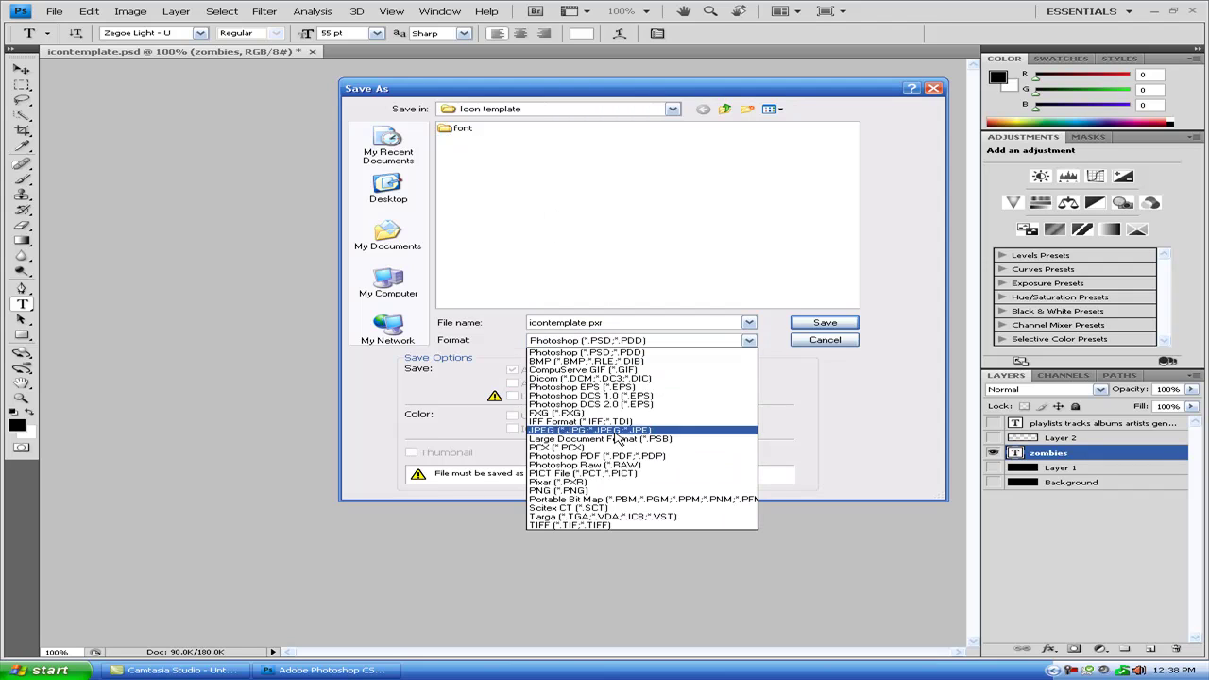
click(587, 490)
double_click(612, 322)
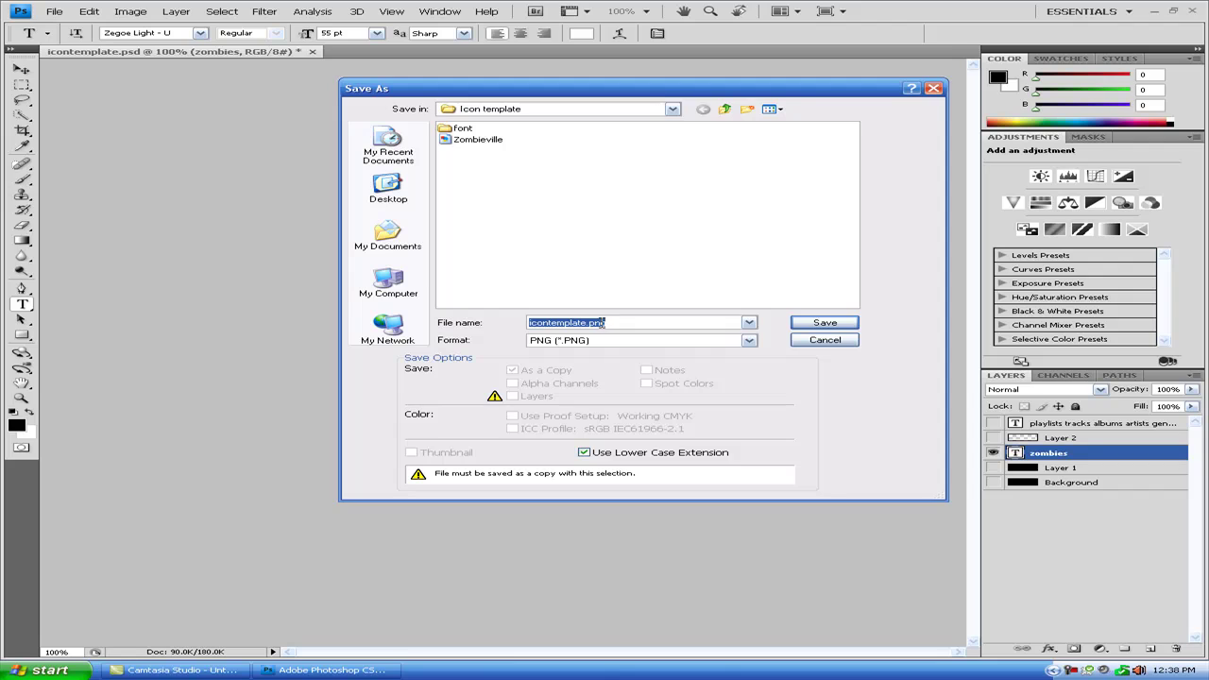
text(Zomb)
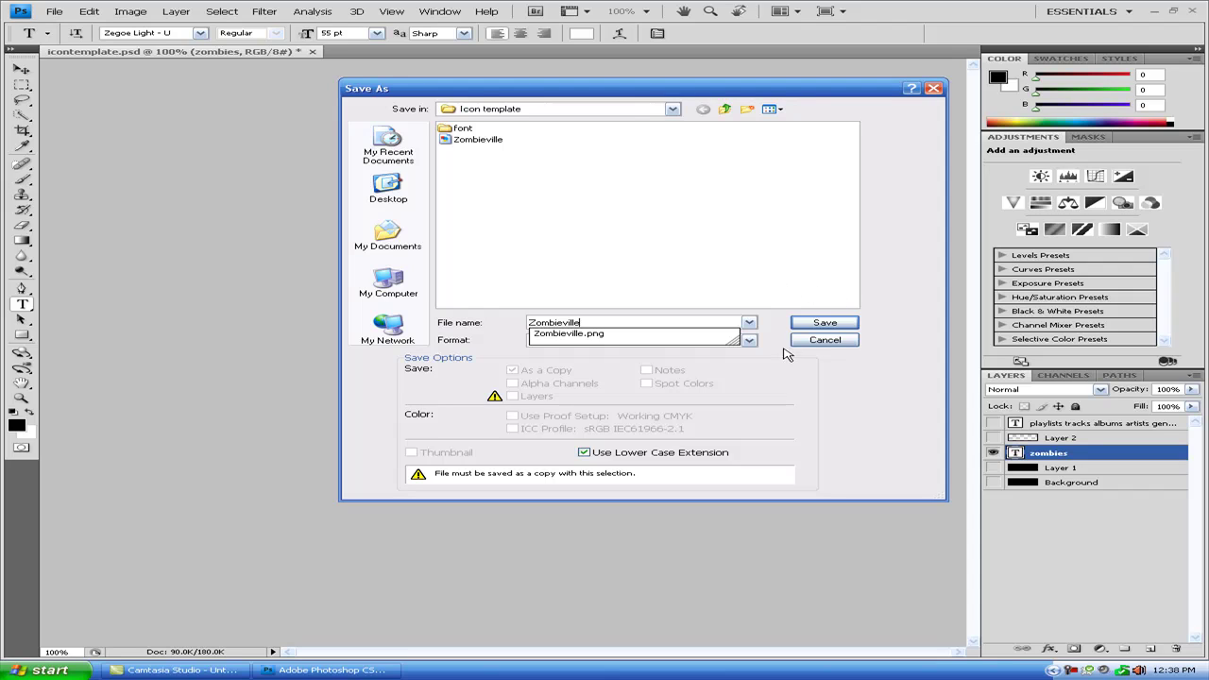
text(ieville)
click(824, 322)
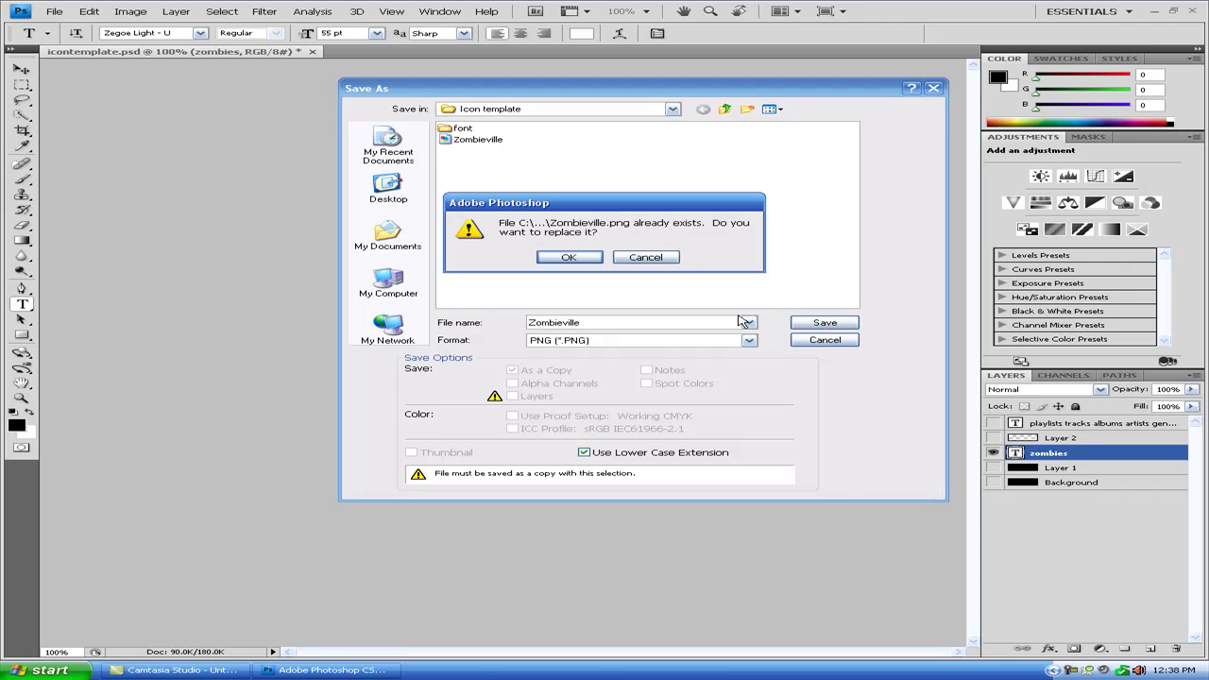
click(555, 260)
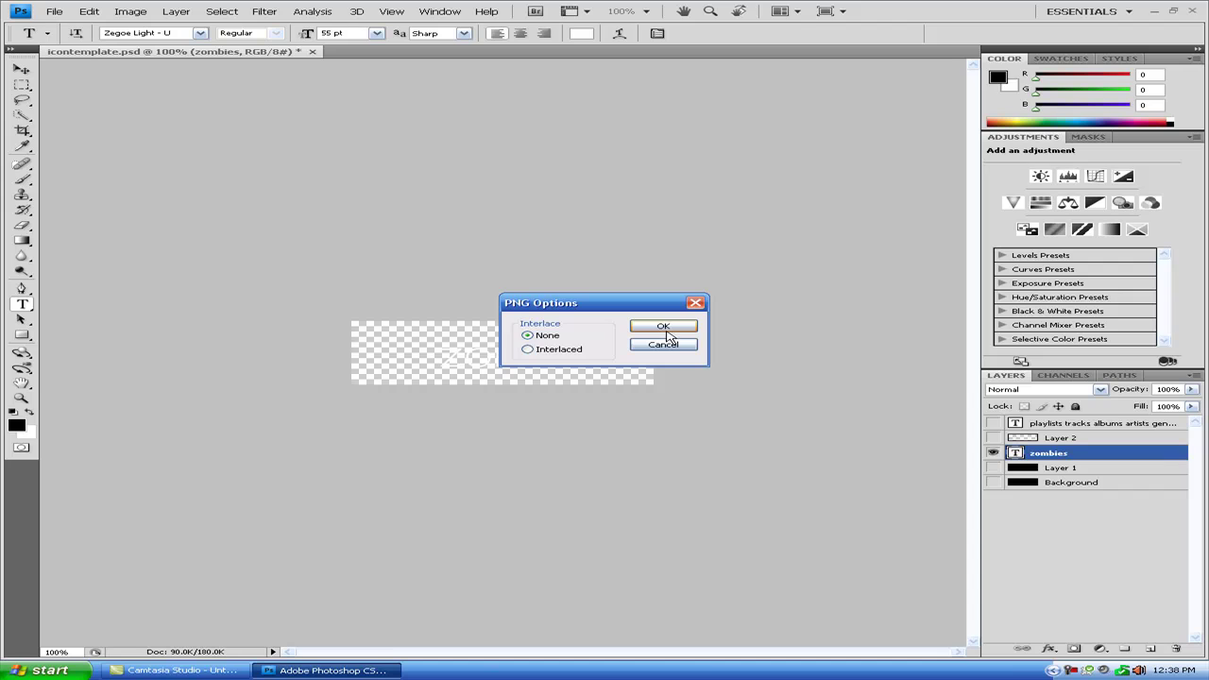
click(667, 331)
Step: Minimize Photoshop and open the iPhone Folders device browser from the desktop
click(382, 671)
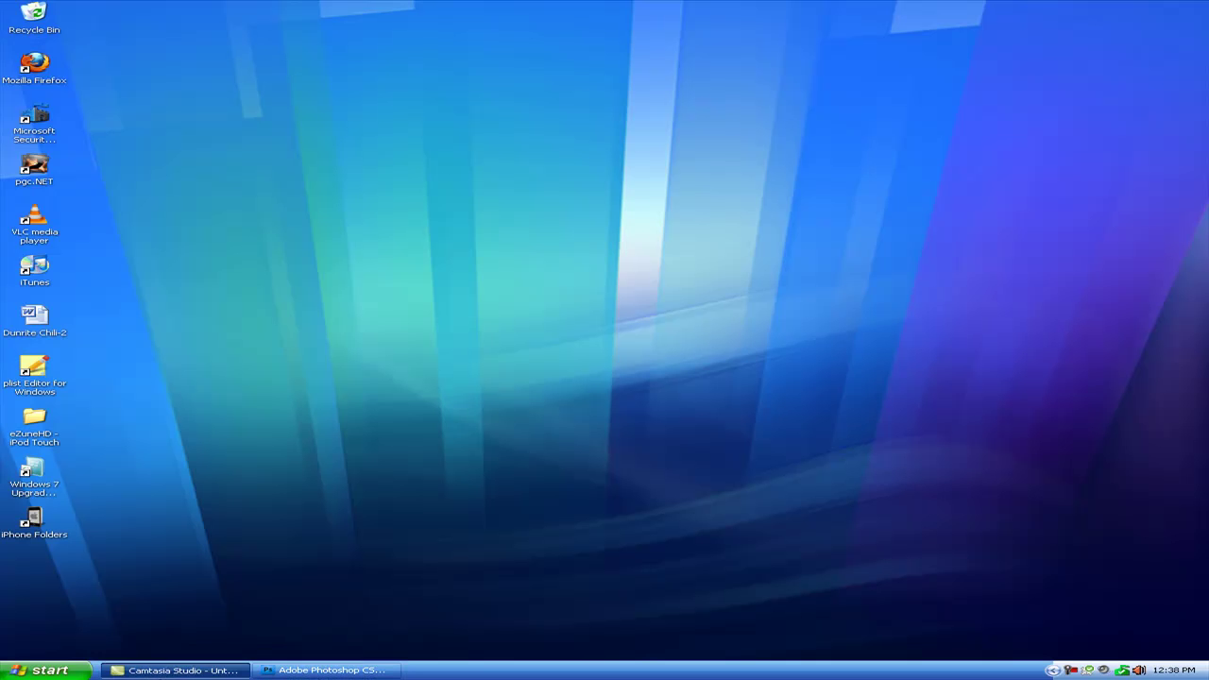
click(217, 670)
click(179, 670)
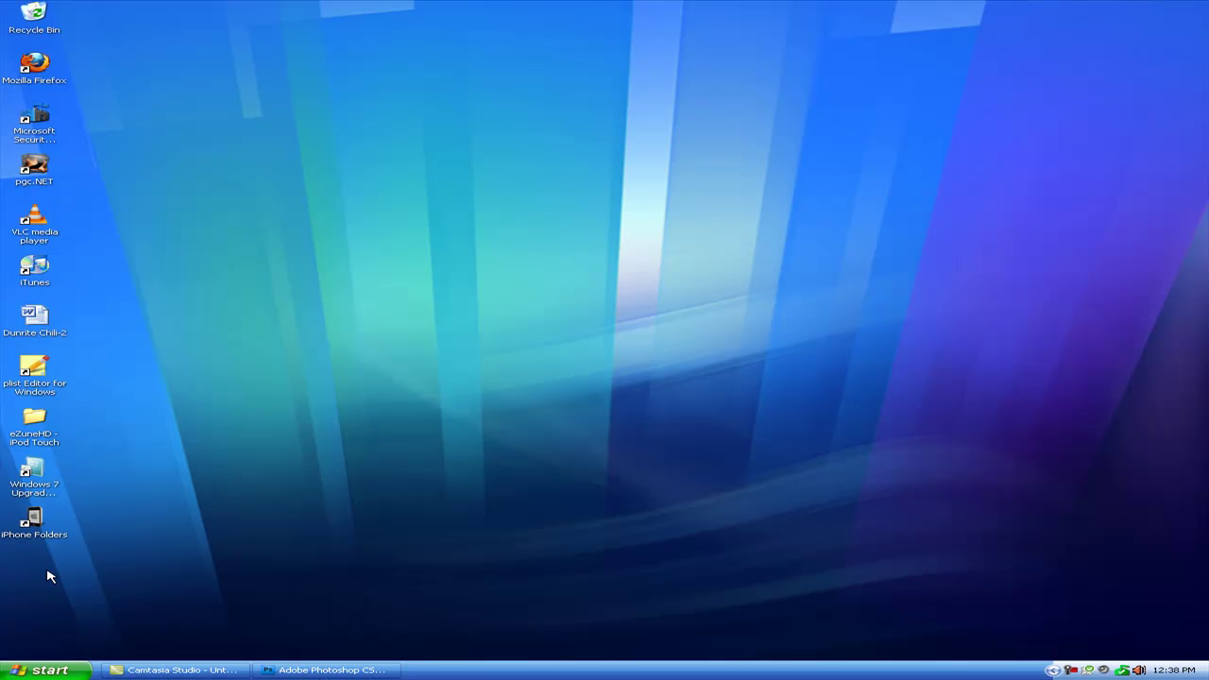
double_click(46, 521)
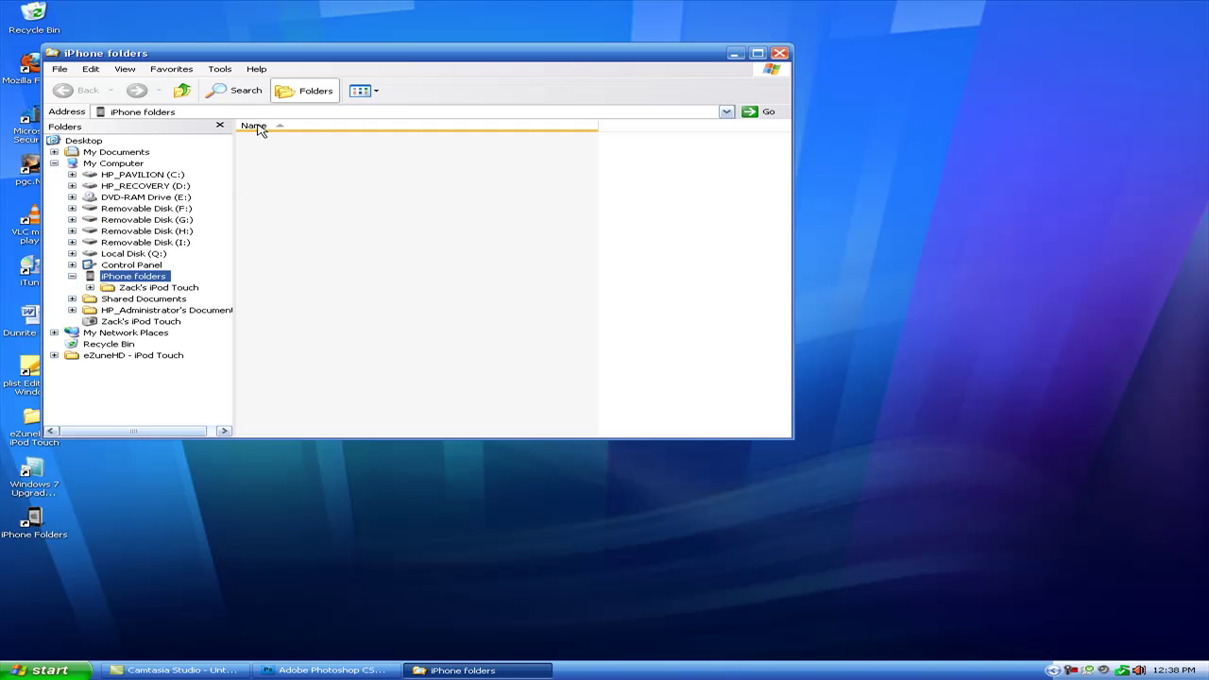
Step: Navigate the iPod Touch to var\stash\Themes.HPX88L\eZuneHD\Icons and select zombies.png
double_click(260, 139)
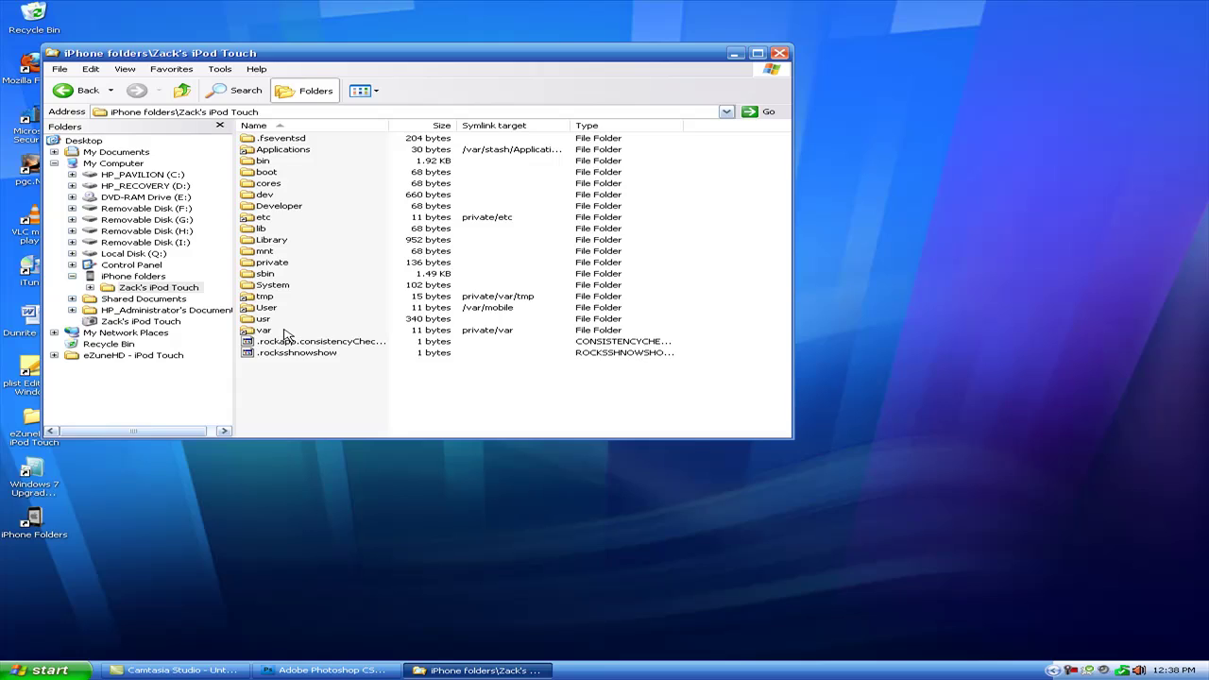
double_click(264, 333)
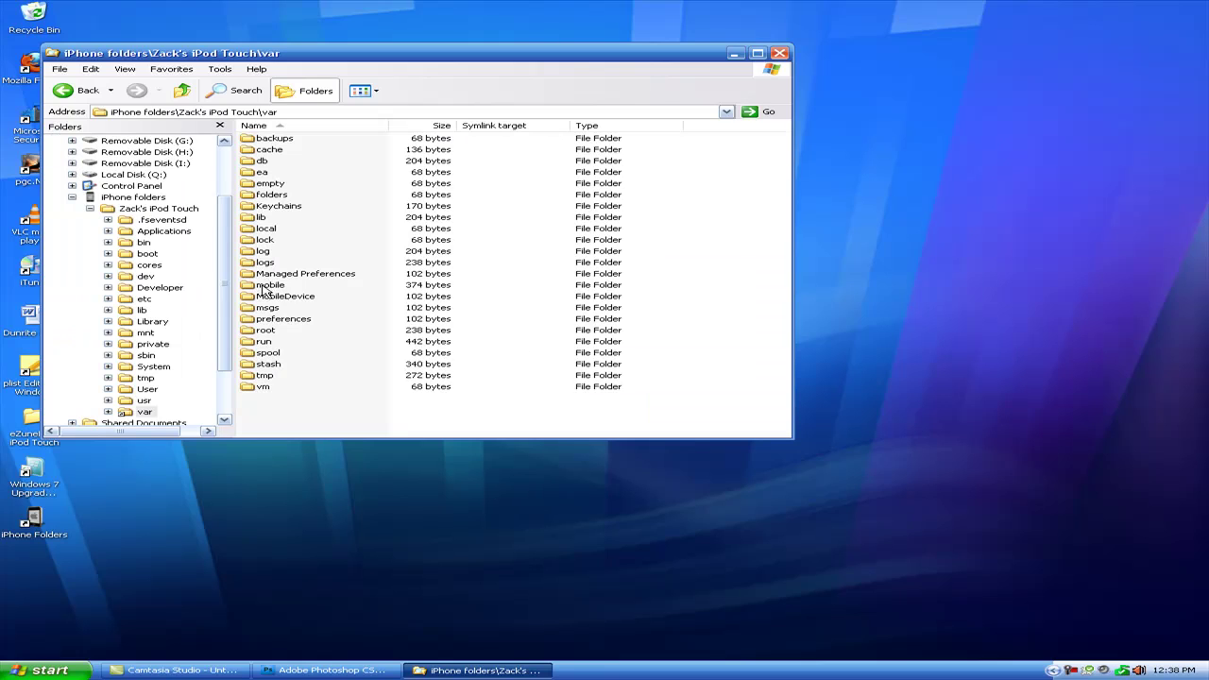
double_click(268, 364)
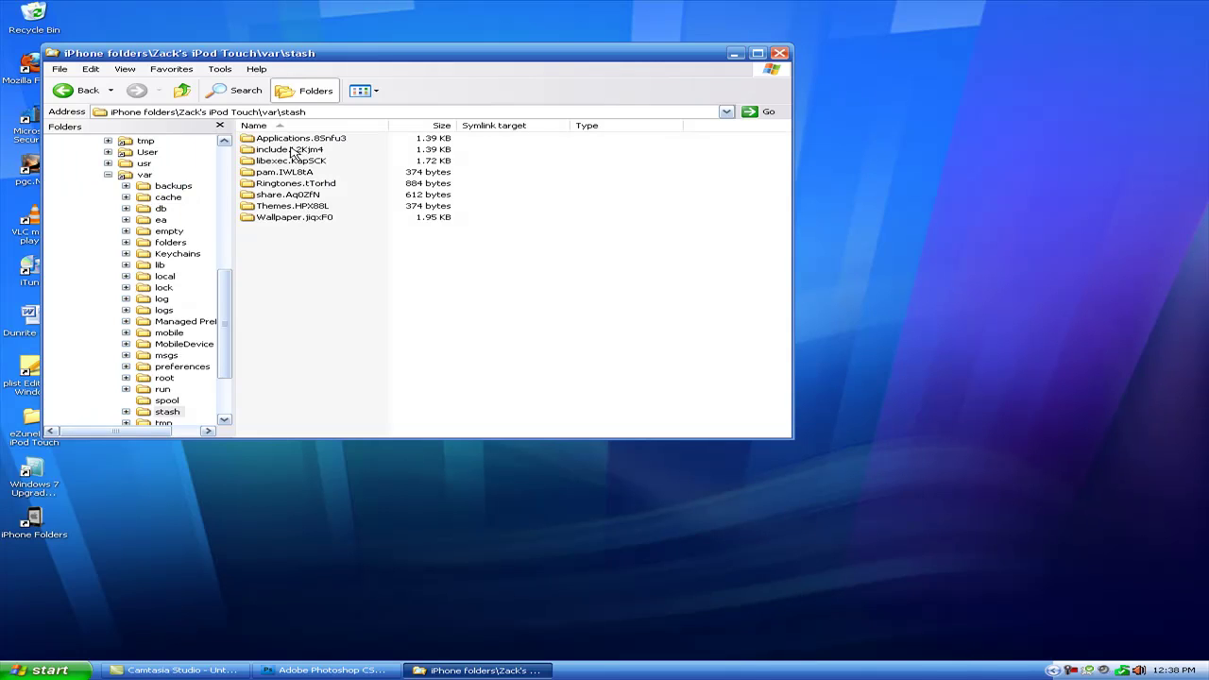
click(291, 207)
double_click(291, 208)
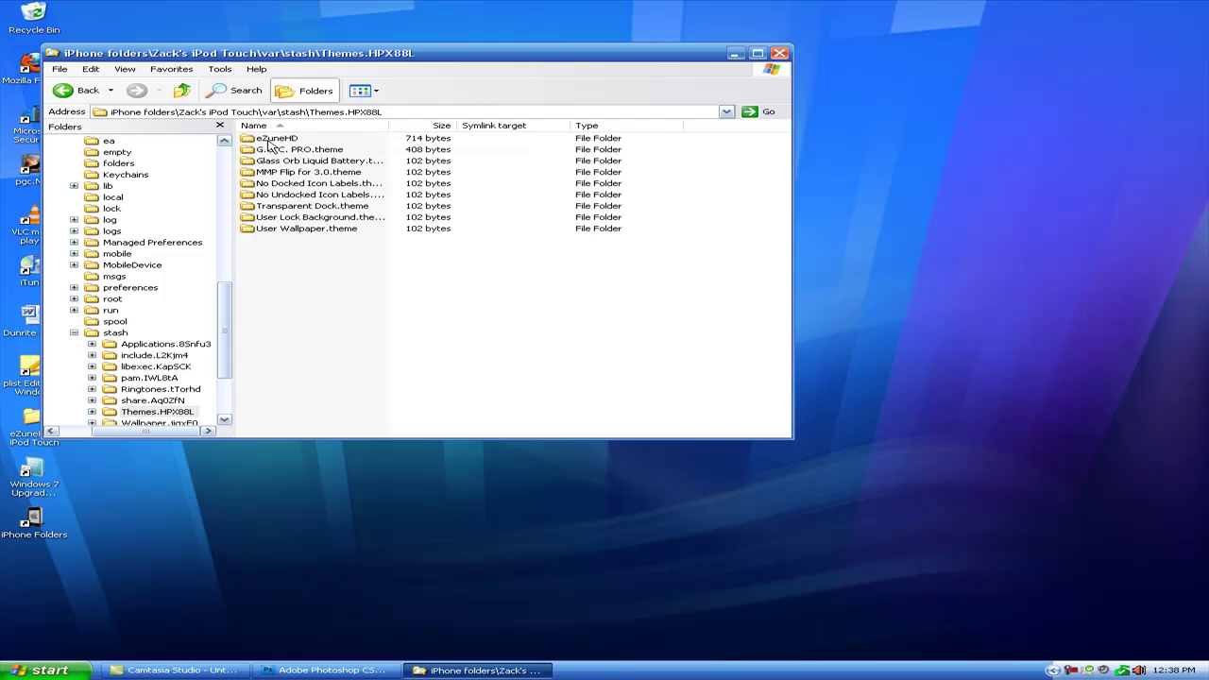
double_click(273, 139)
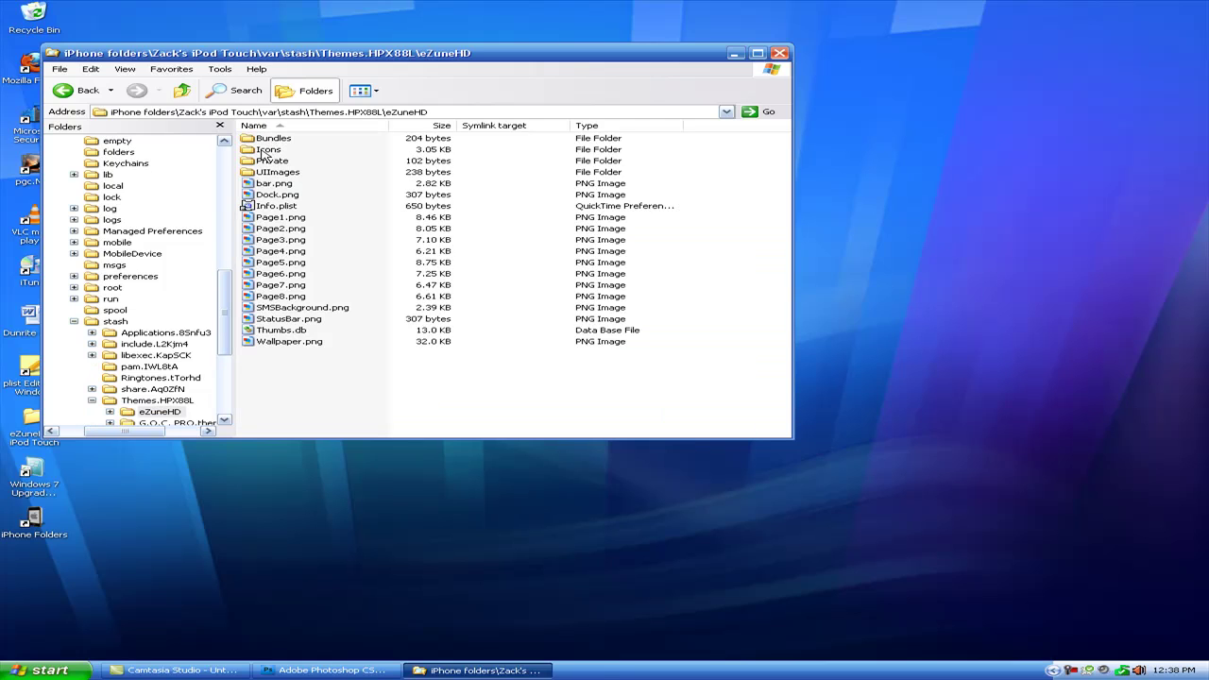
double_click(267, 152)
scroll(400, 318, down, 8)
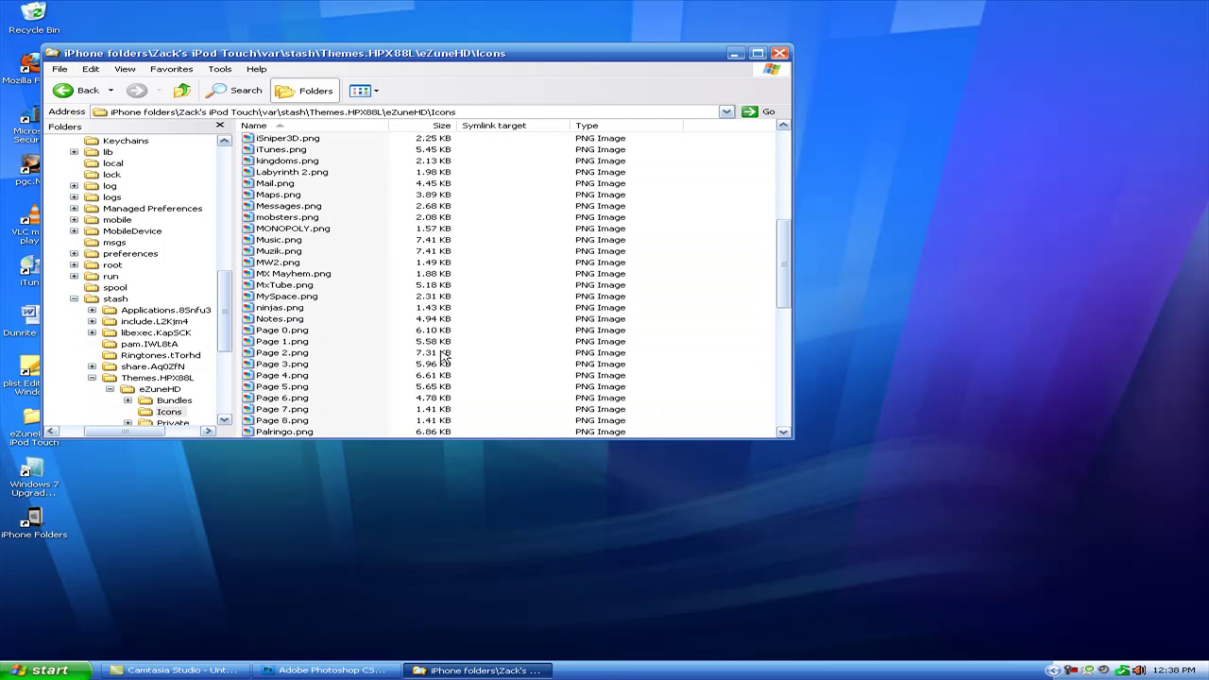
scroll(444, 357, down, 15)
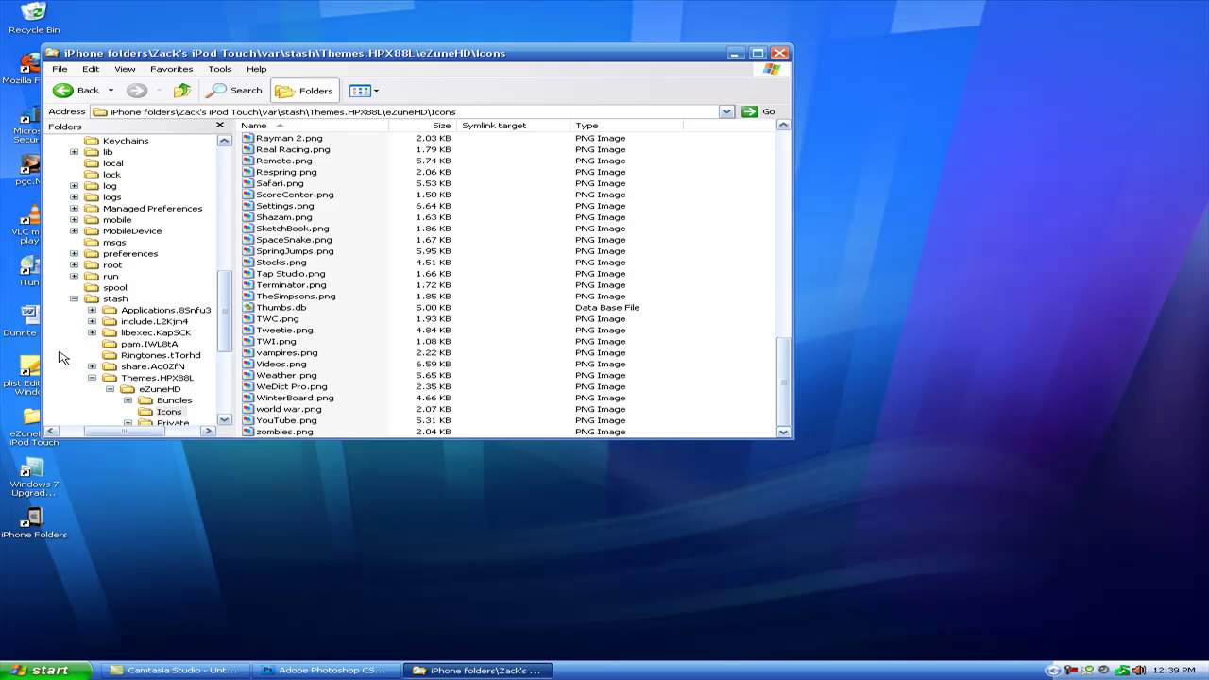
click(286, 433)
click(318, 481)
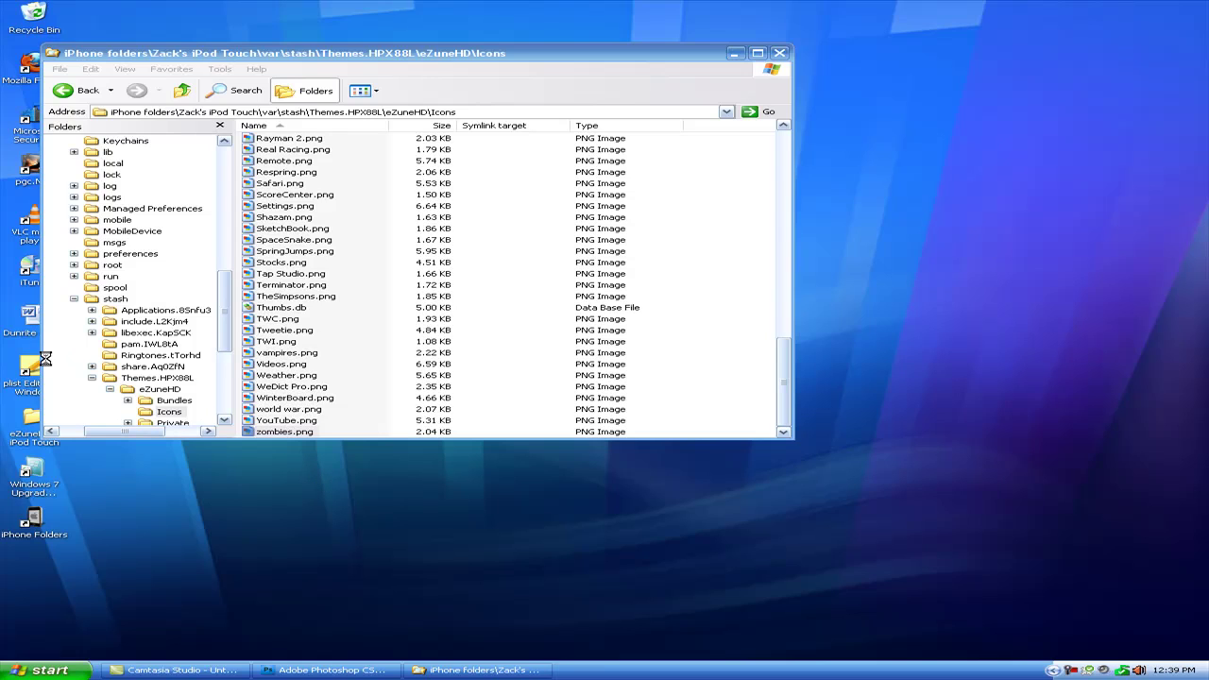
Step: Reopen the package's THEME\Icon template folder and select the Zombieville image
double_click(34, 436)
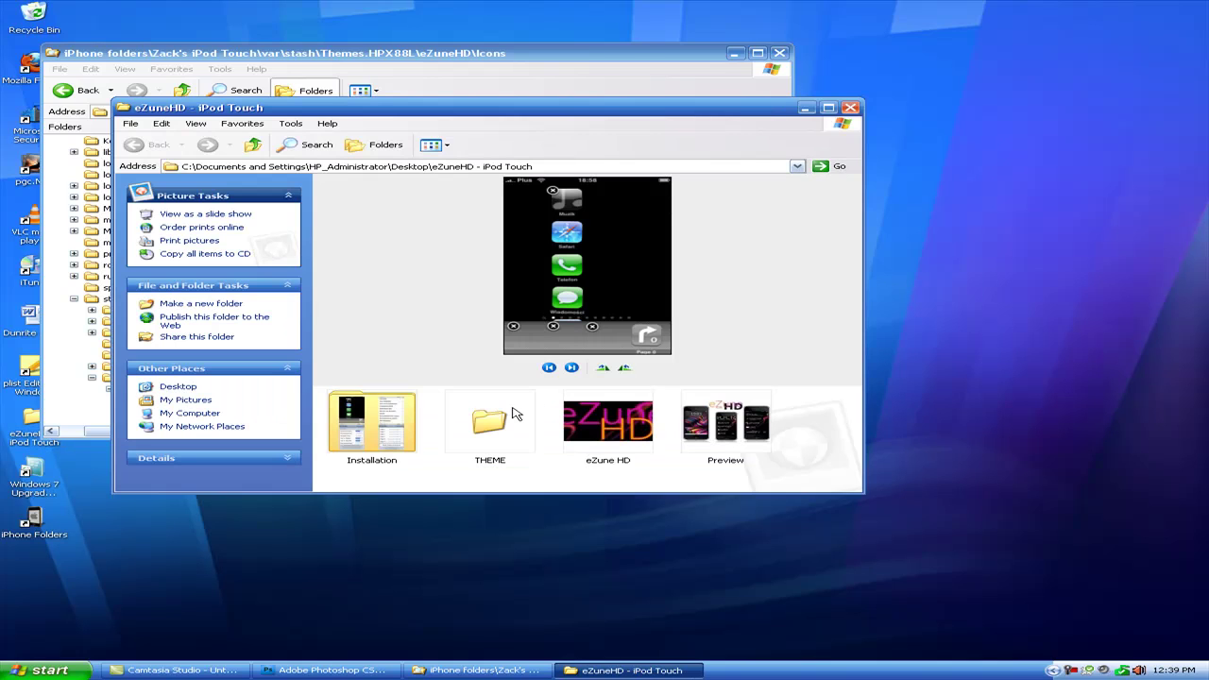
double_click(480, 416)
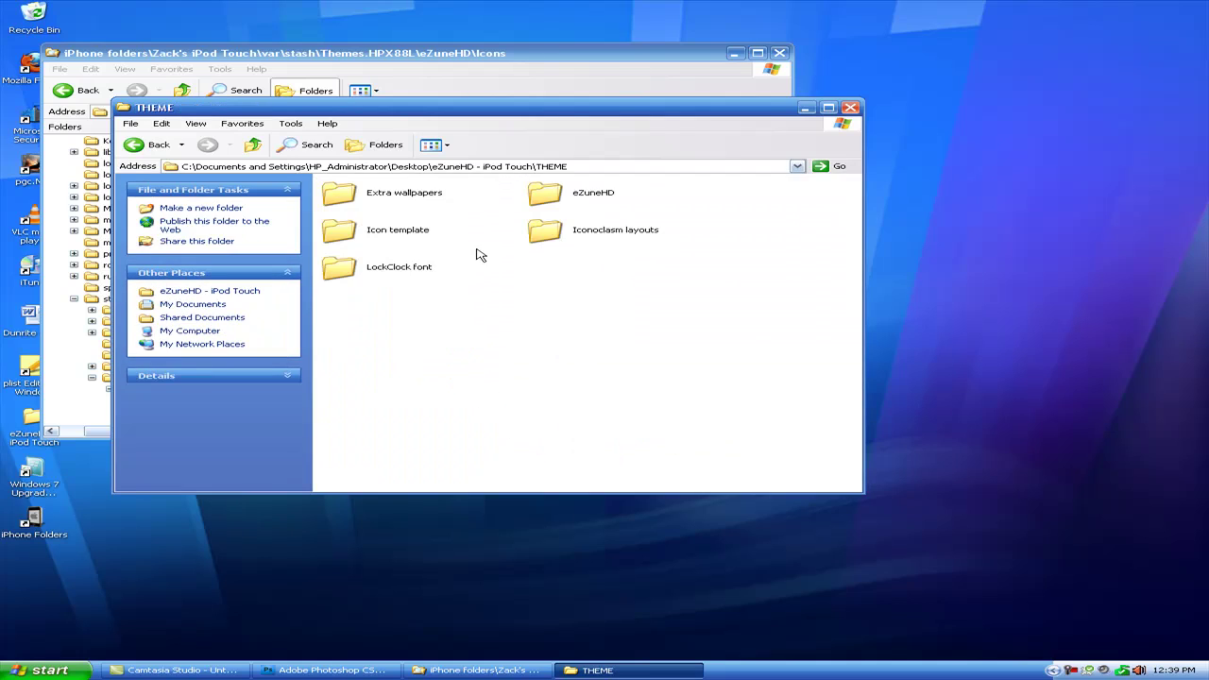
click(394, 244)
double_click(394, 243)
click(612, 425)
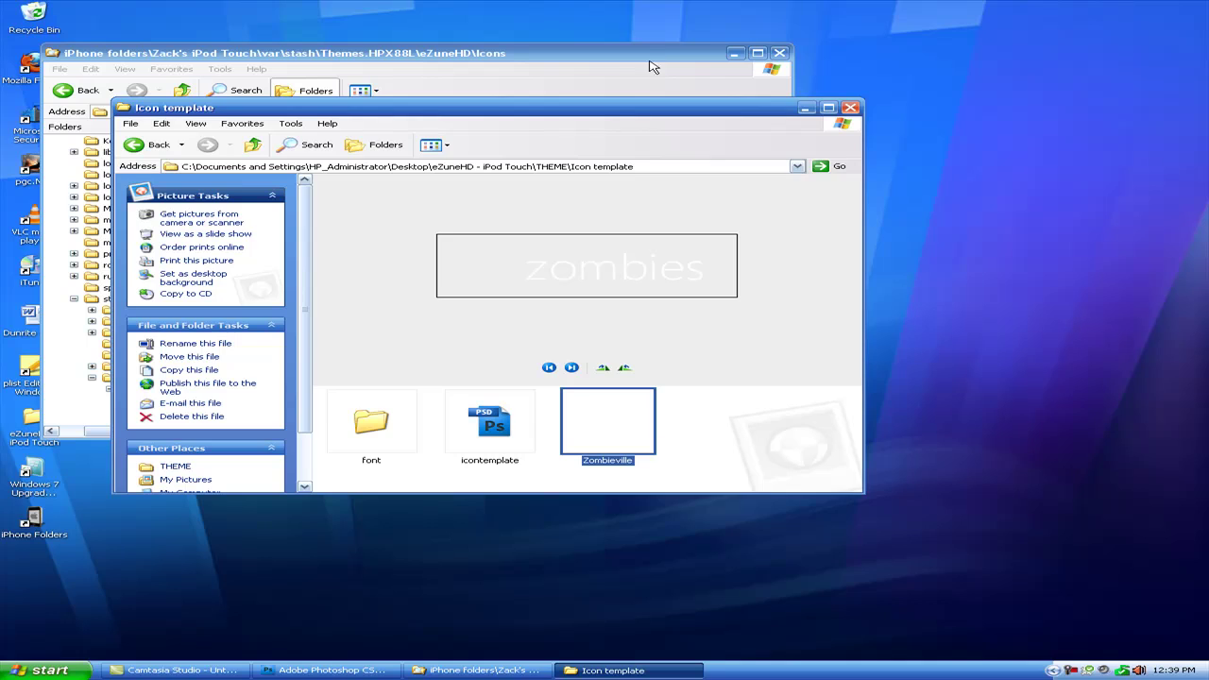
Step: Move the Icon template window aside, review the iPod Icons list, then close Icon template
drag(631, 111, 595, 378)
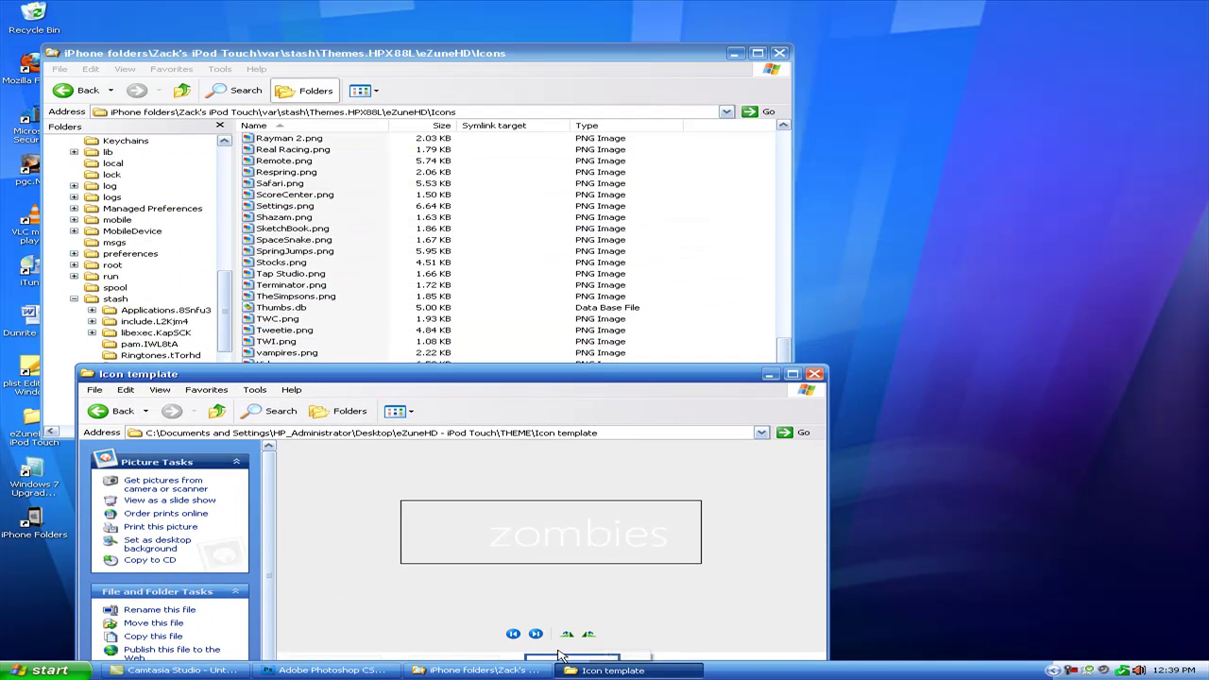
click(529, 263)
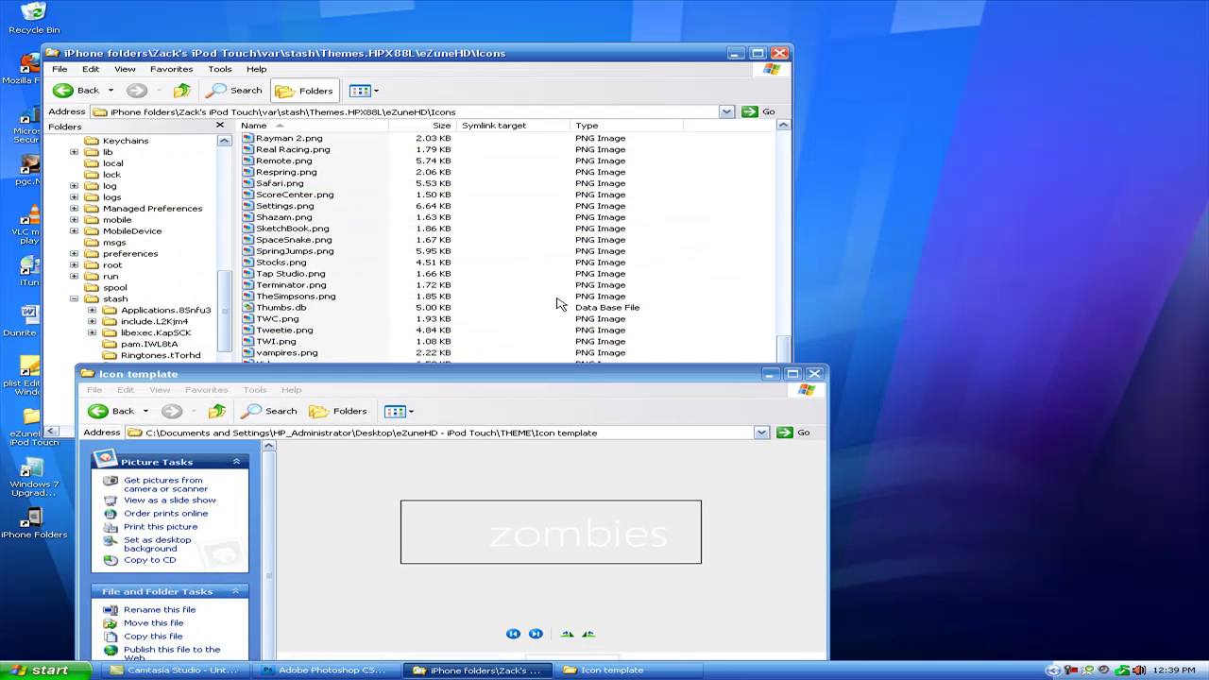
scroll(567, 283, down, 1)
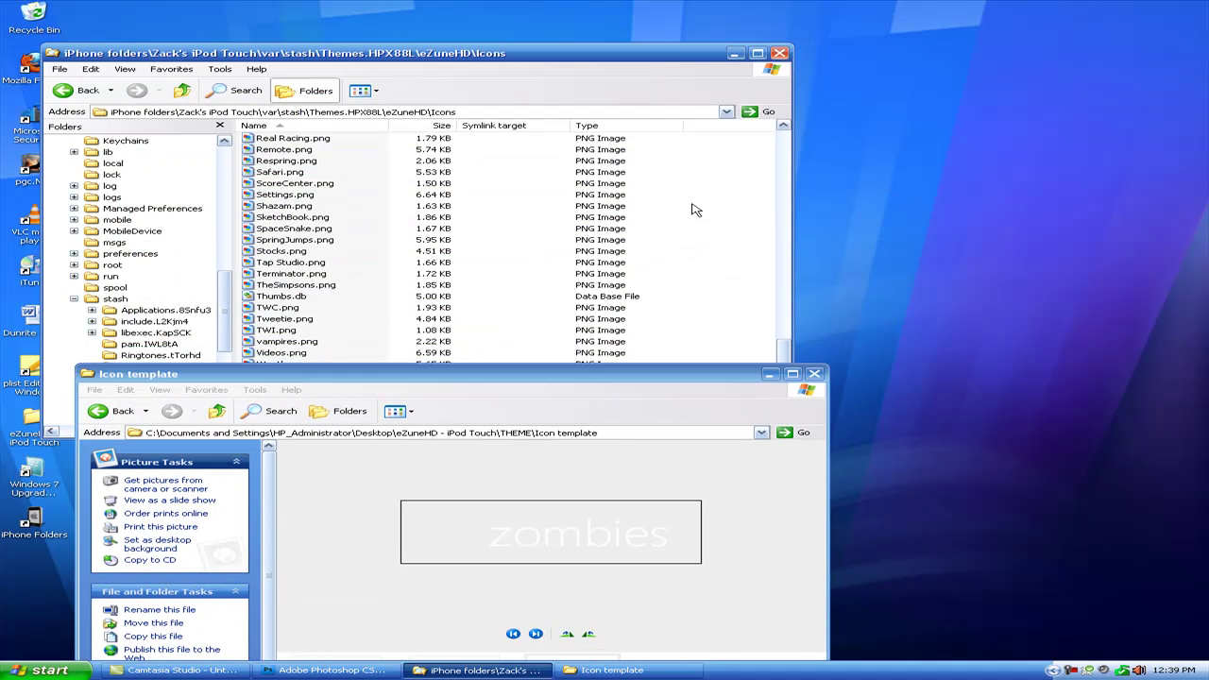
click(814, 373)
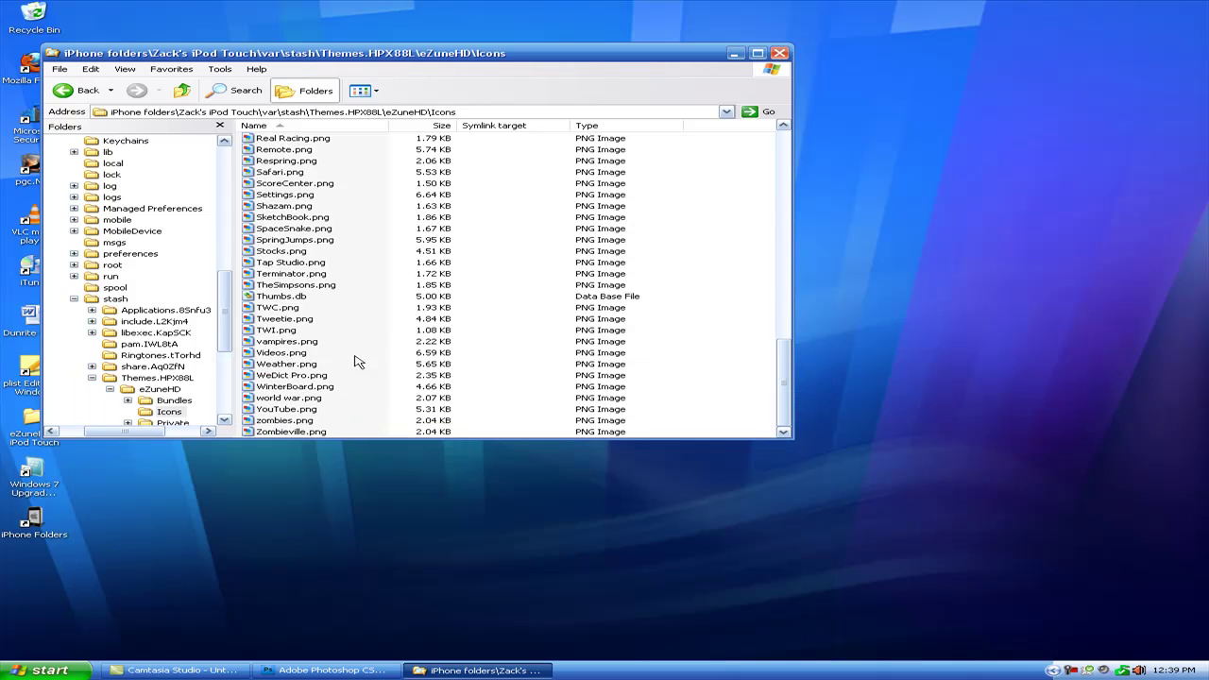
scroll(498, 323, up, 6)
scroll(500, 321, up, 8)
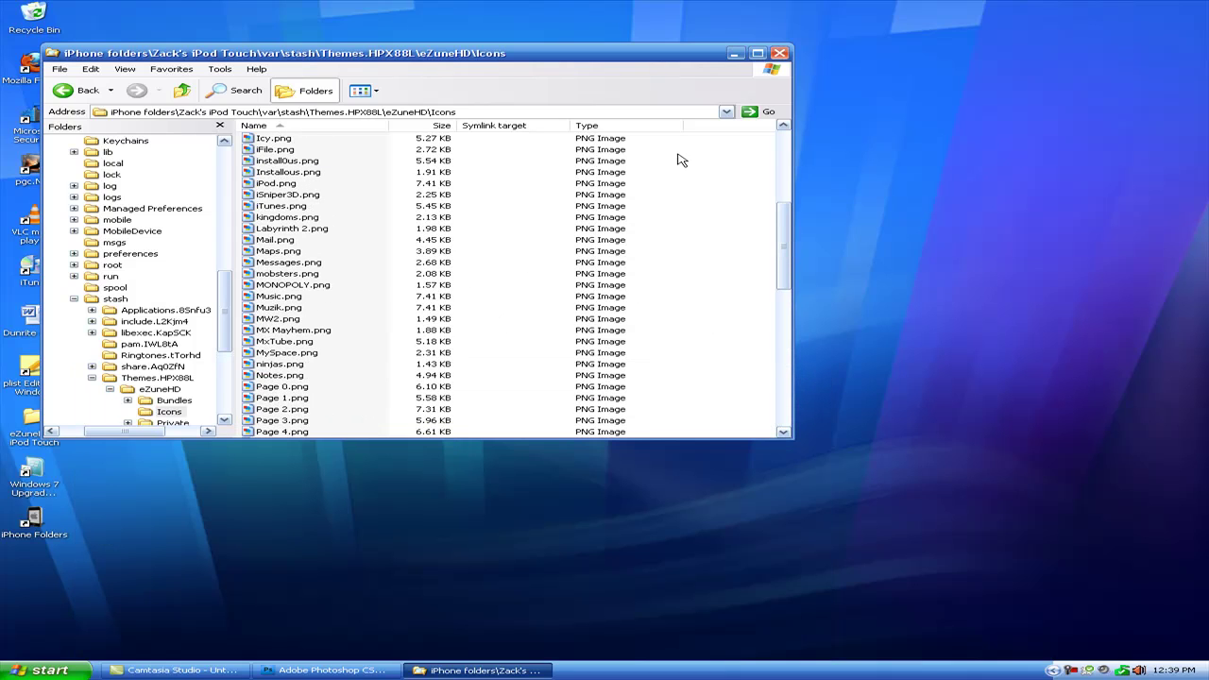
Step: Close the Icons window, restore Photoshop, and show Layer 2's play icon and Layer 1's banner
click(779, 54)
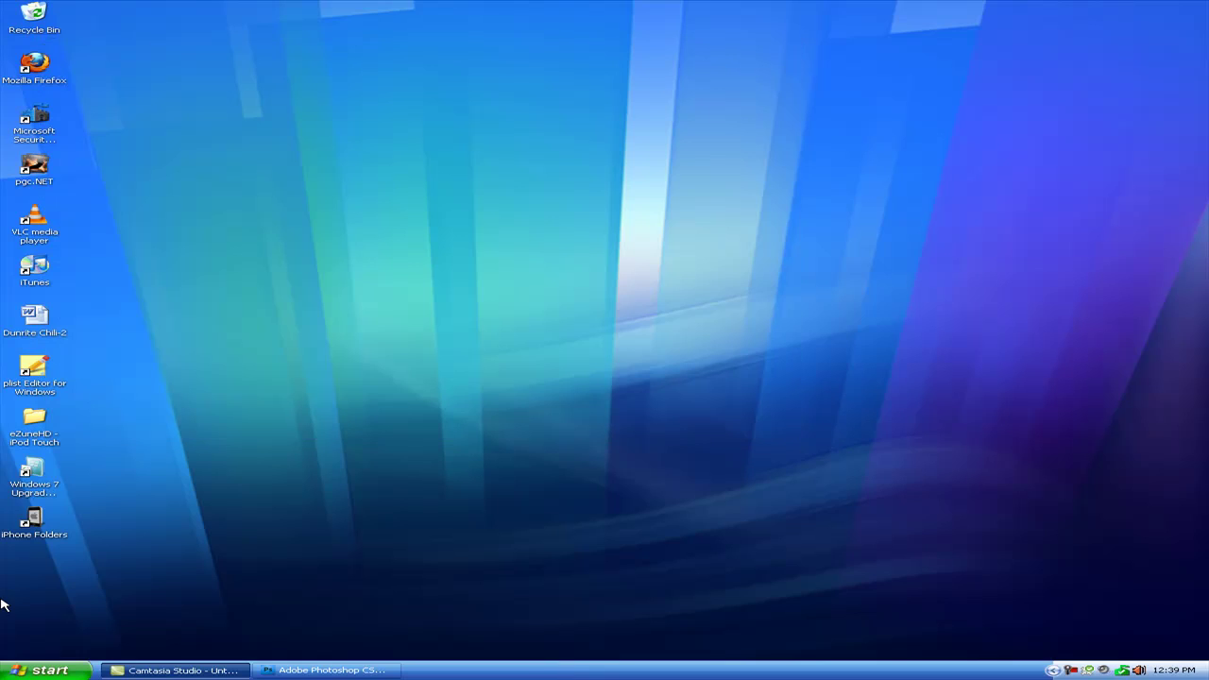
click(376, 672)
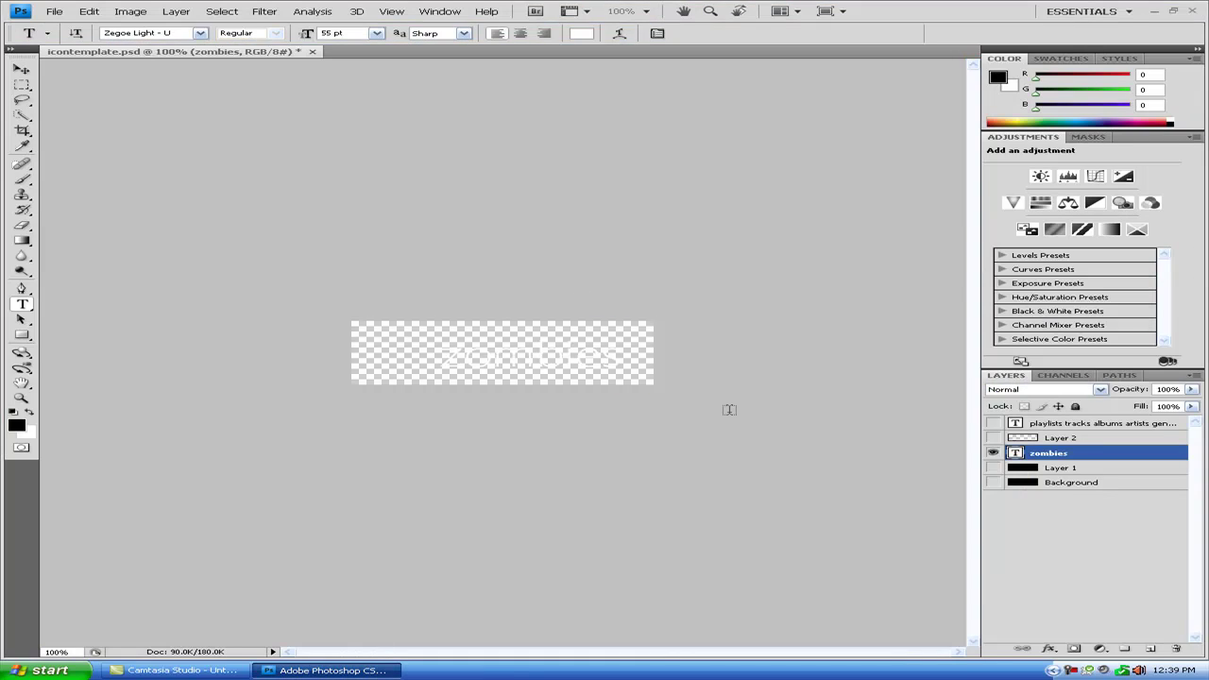
click(992, 438)
click(993, 470)
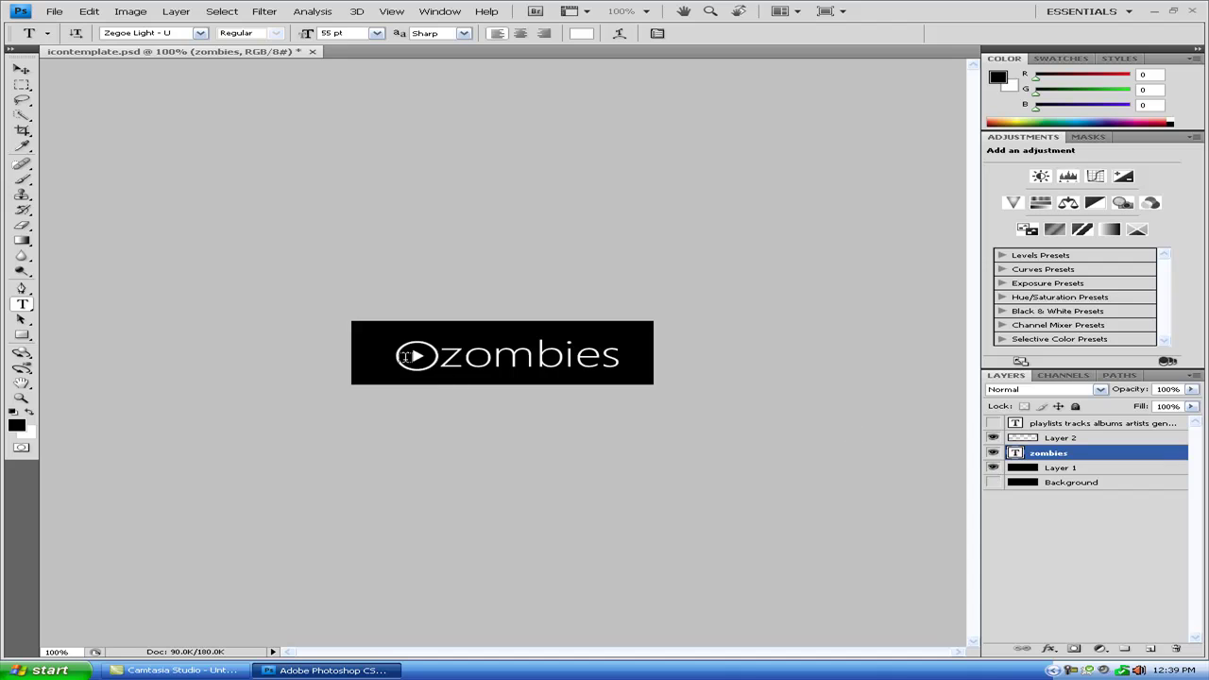
click(992, 438)
click(992, 438)
click(993, 453)
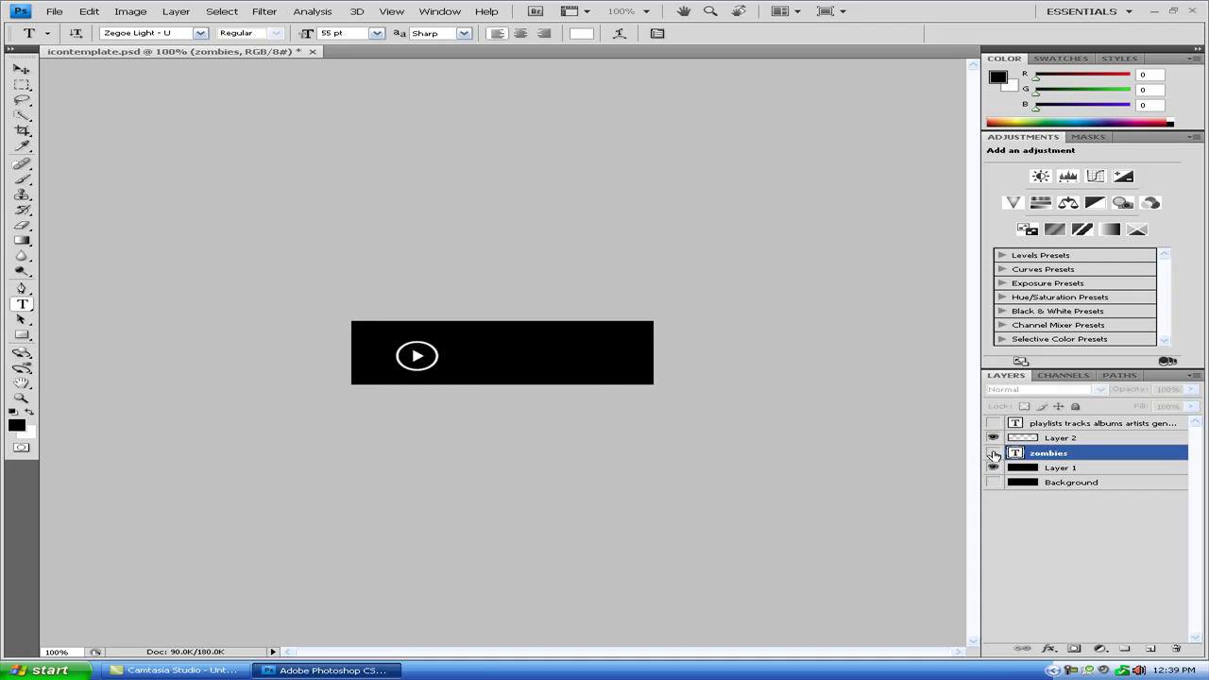
Step: Edit the zombies text, then reveal the 'playlists tracks albums artists genres' subtitle
right_click(427, 351)
click(439, 356)
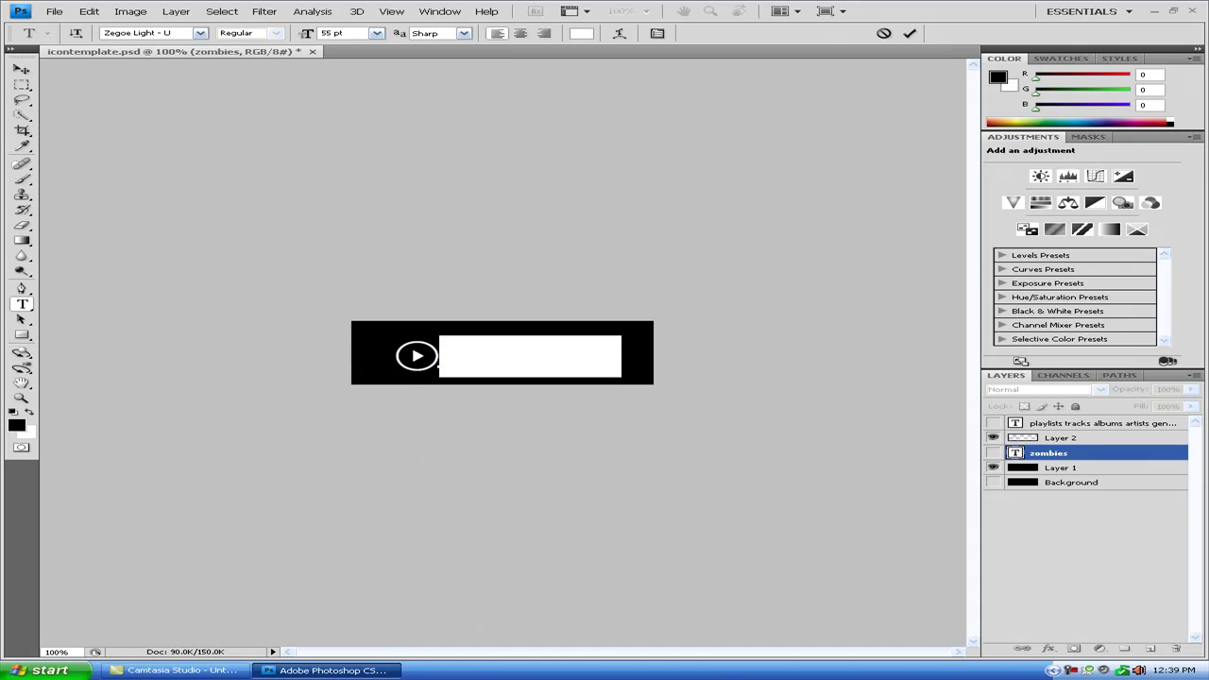
click(993, 453)
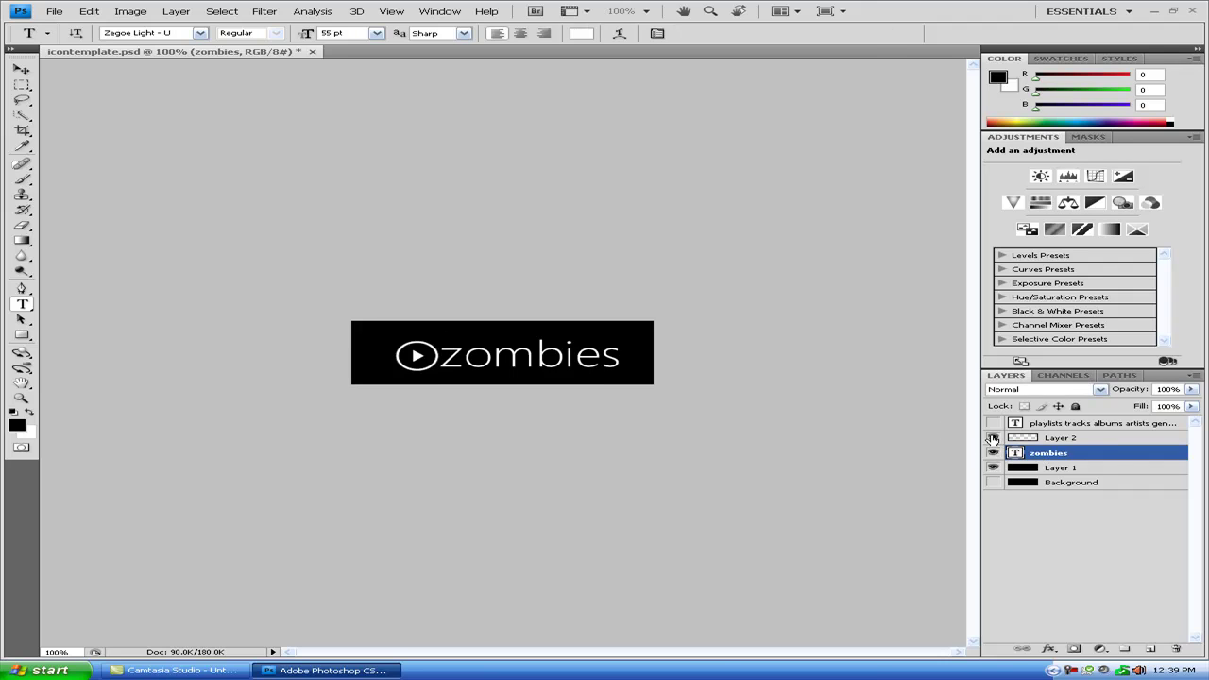
click(993, 438)
click(993, 439)
click(326, 669)
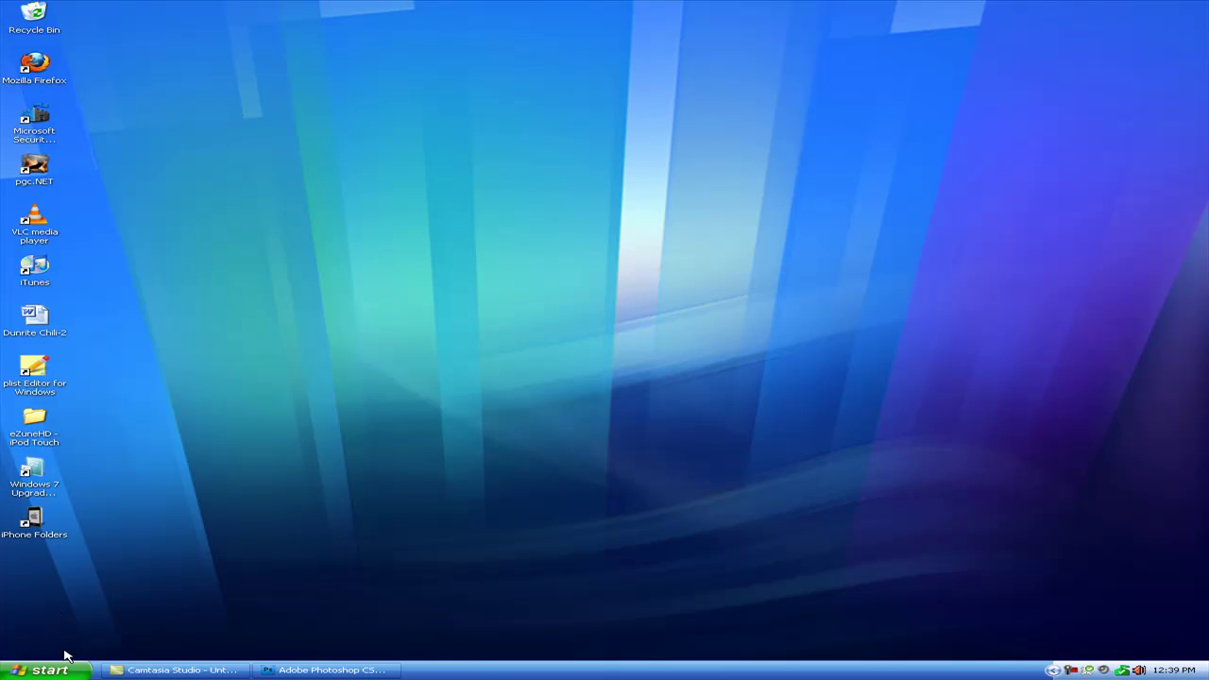
drag(755, 301, 127, 642)
click(326, 670)
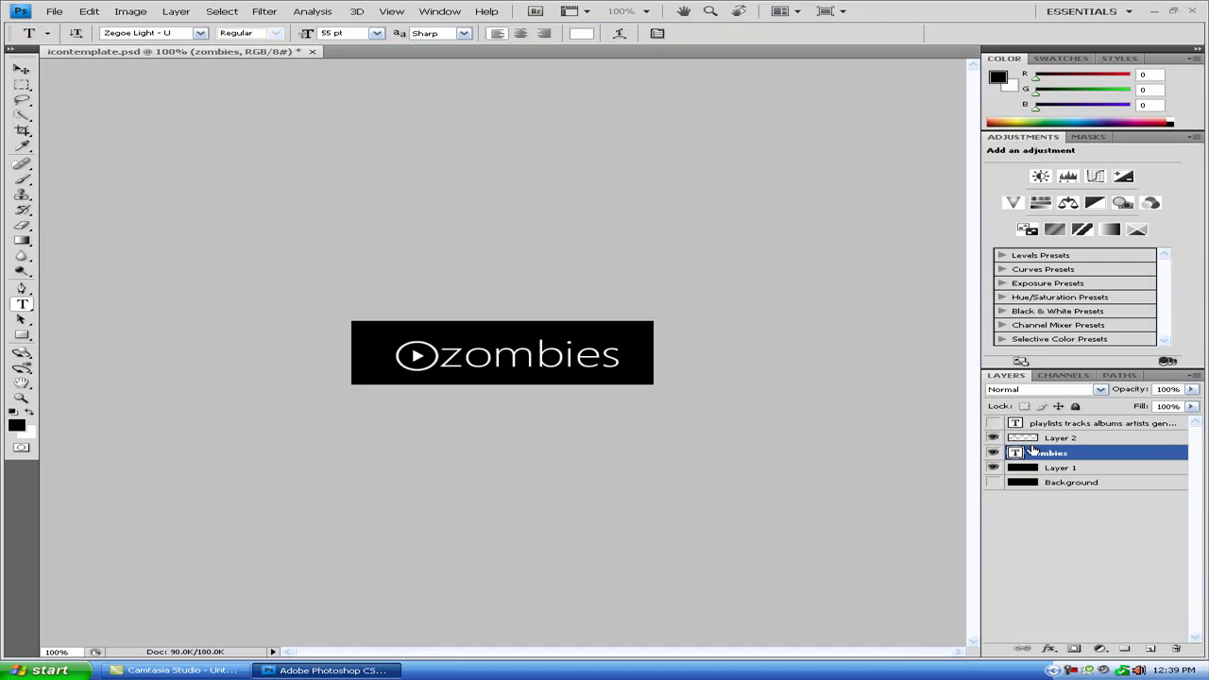
click(994, 423)
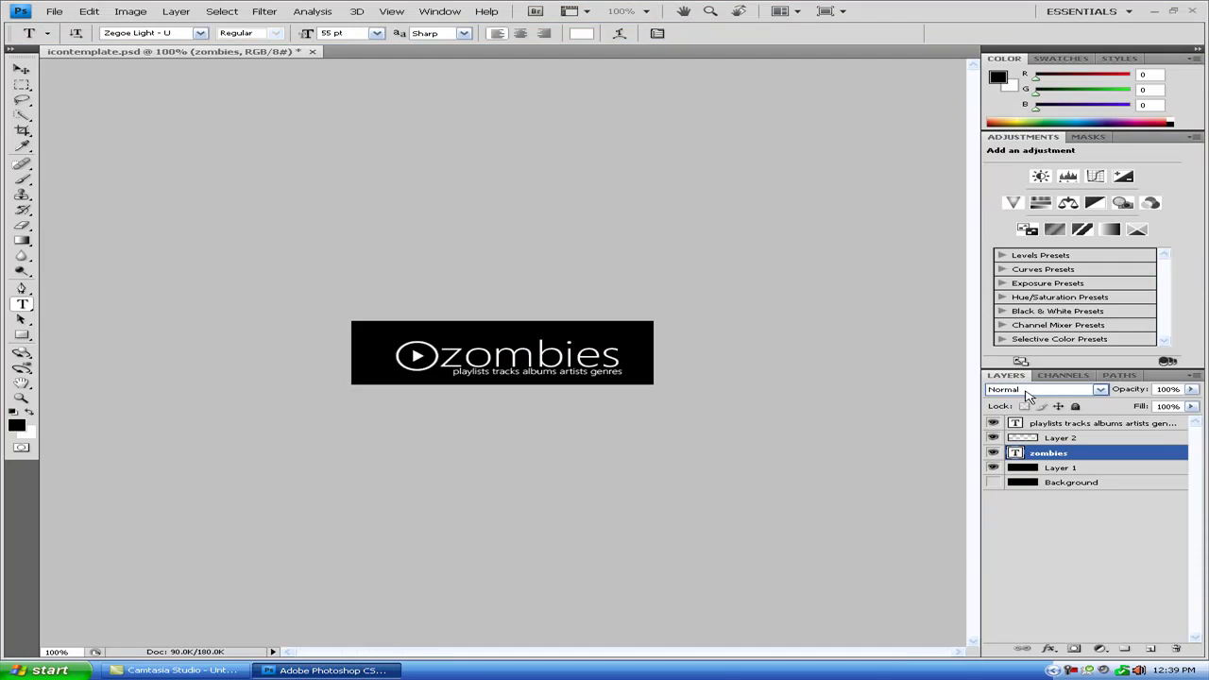
Step: Edit the zombies text, then hide the subtitle, play icon and black banner
right_click(598, 372)
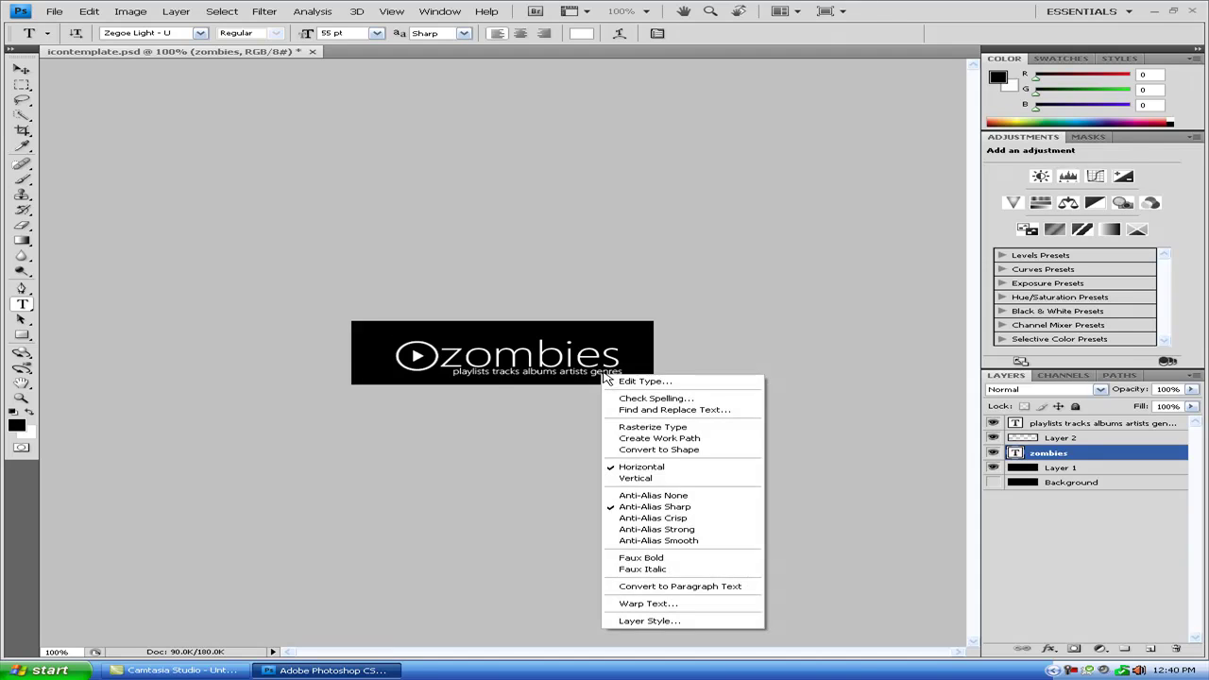
click(628, 382)
right_click(444, 357)
click(352, 447)
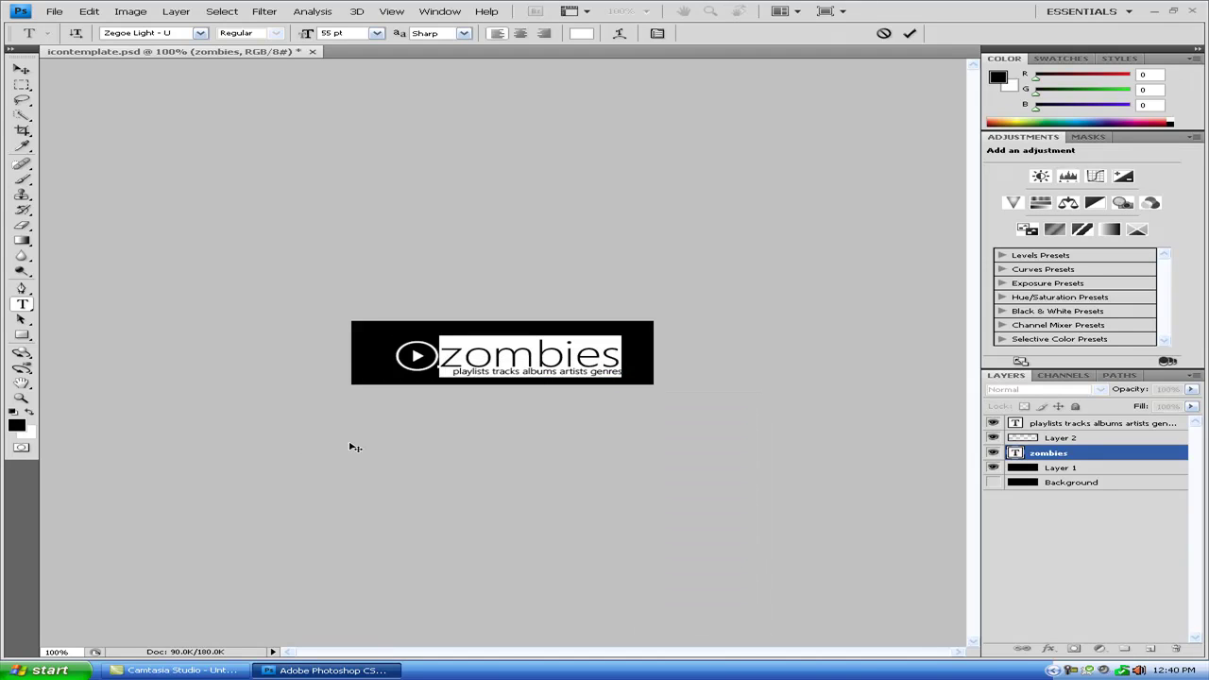
click(994, 424)
click(994, 438)
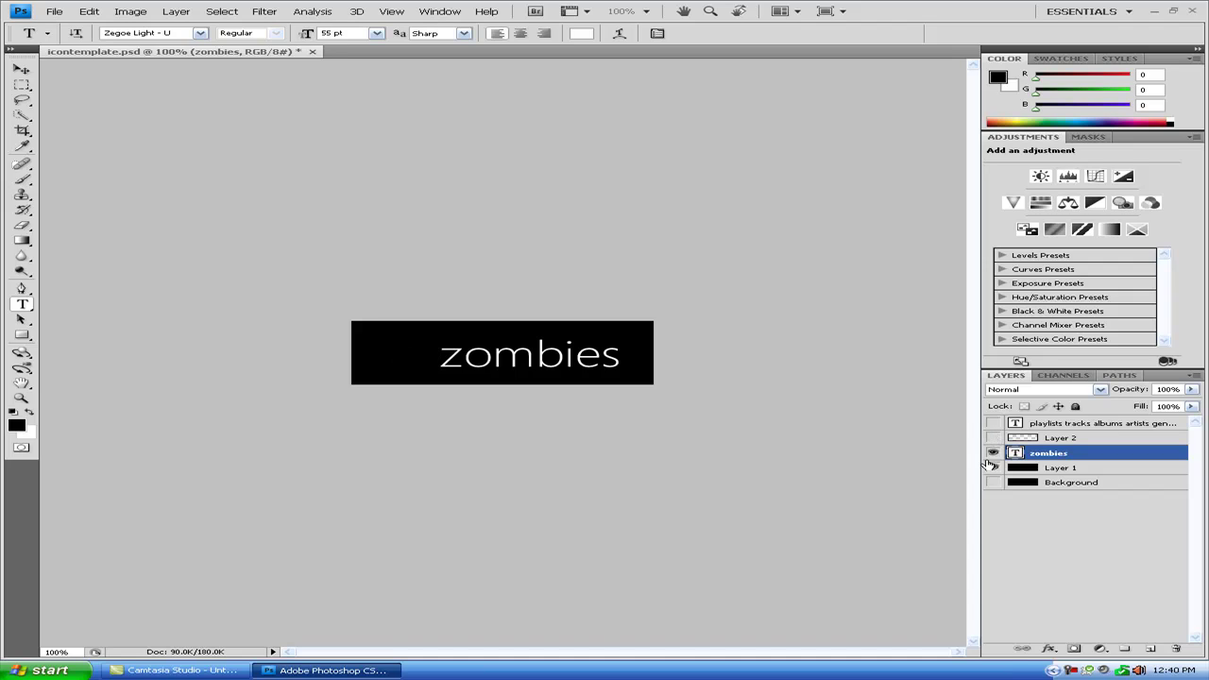
click(992, 468)
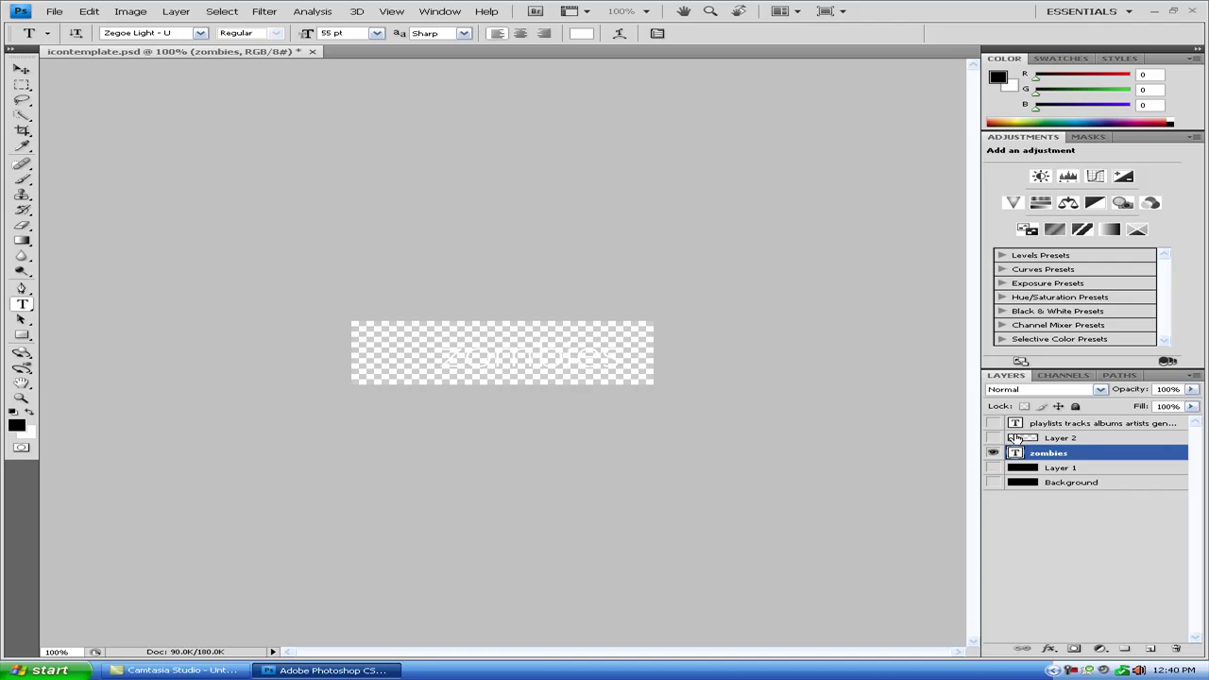
Step: Restore the play icon and subtitle, hide the banner, then quit Photoshop without saving
click(992, 439)
click(992, 467)
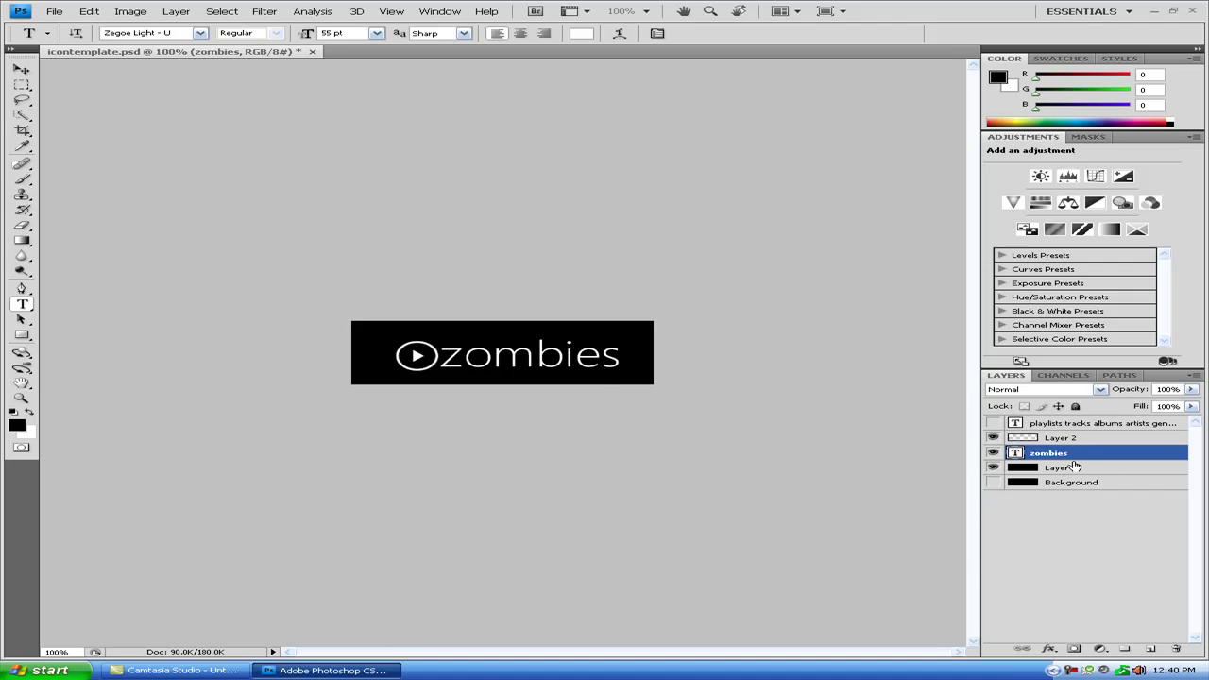
click(993, 423)
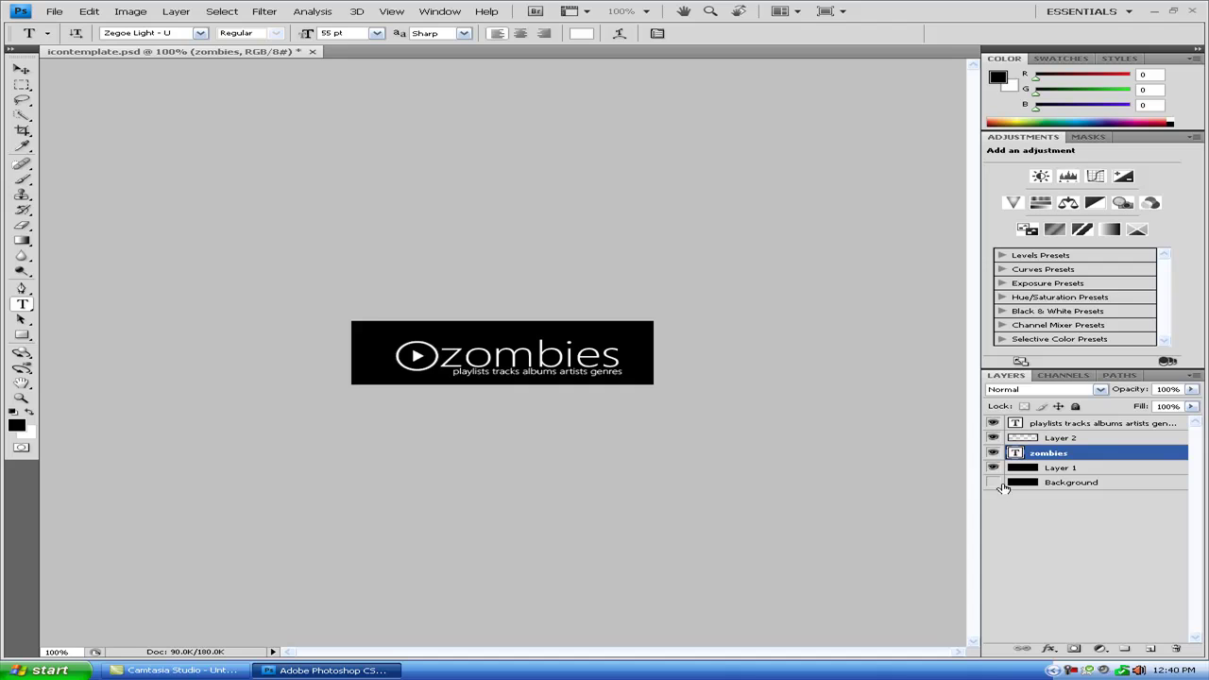
click(992, 467)
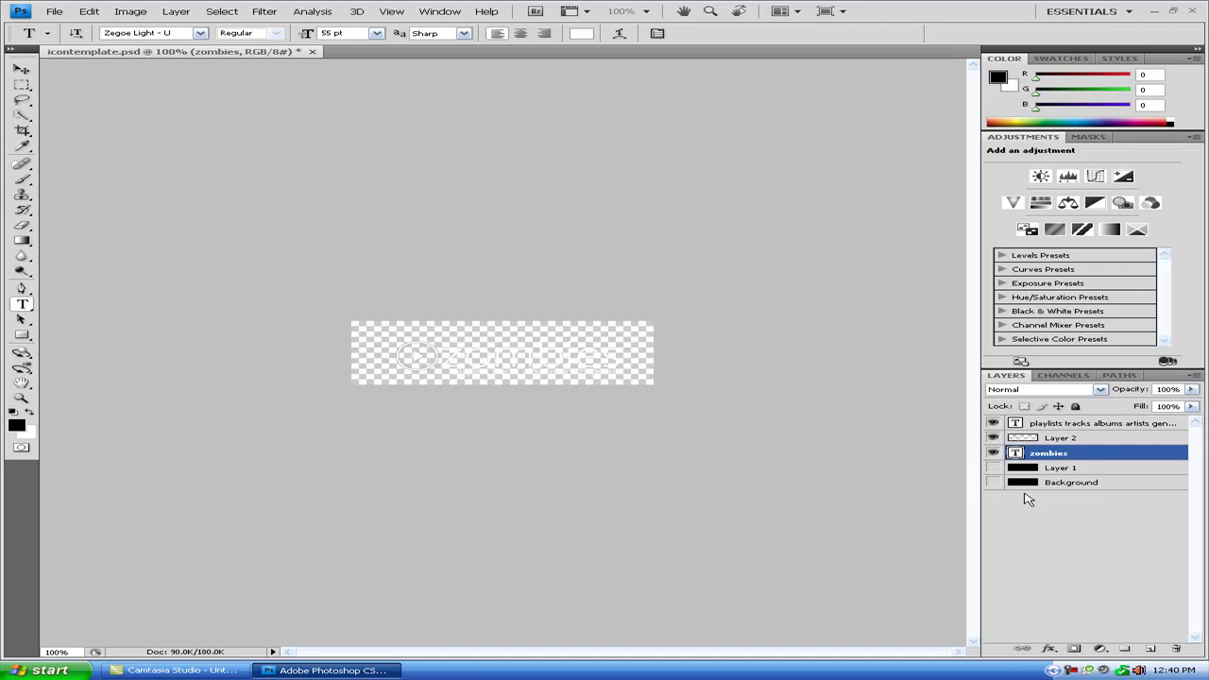
click(1192, 11)
click(623, 257)
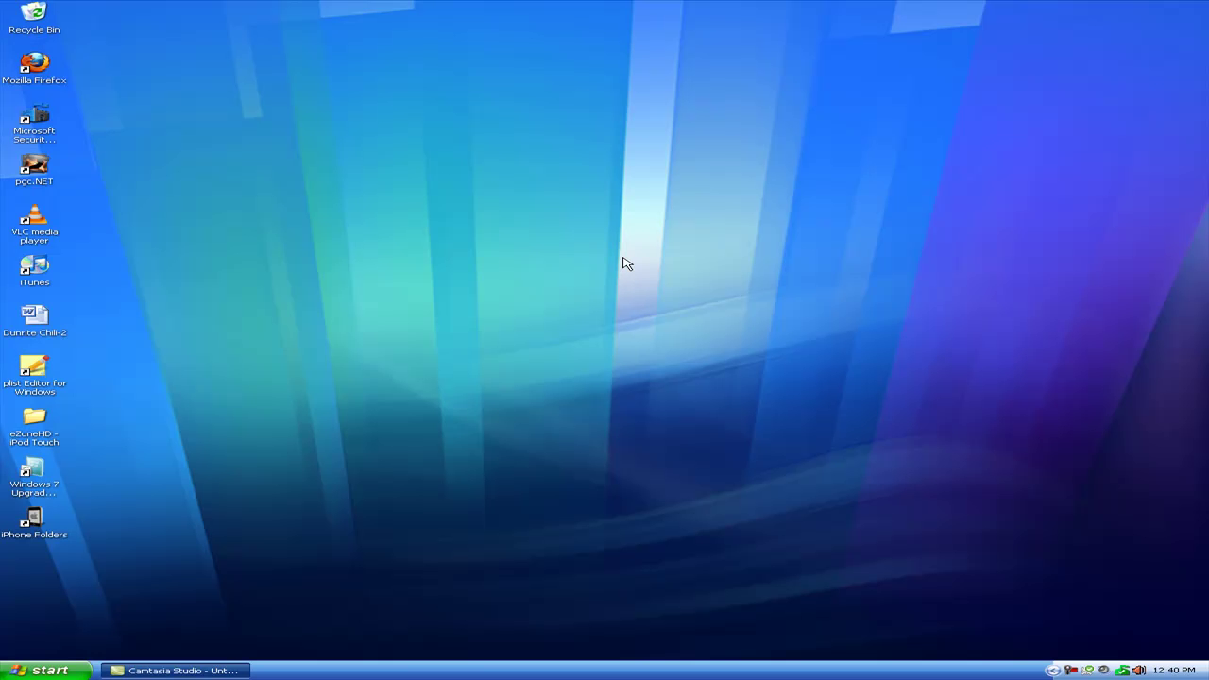